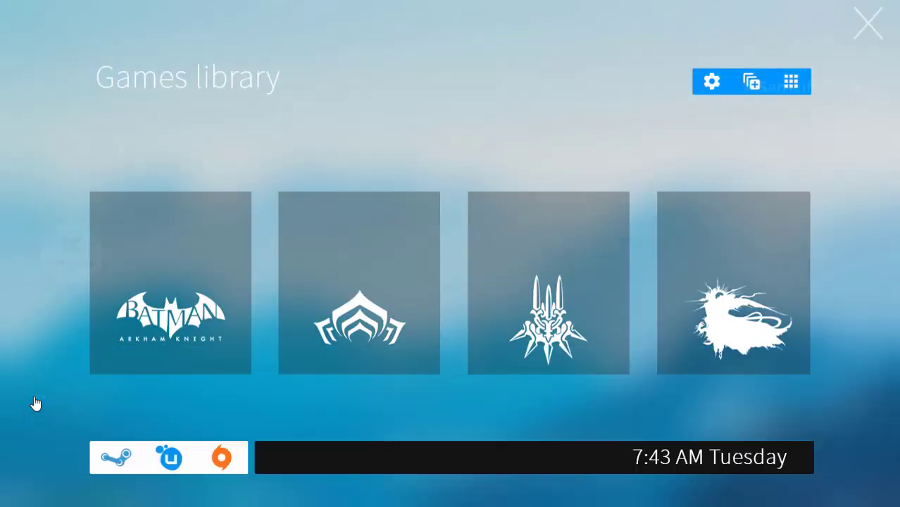
# Step: Browse through the game tiles in the Games library launcher and close it
pyautogui.moveTo(271, 372)
pyautogui.mouseDown()
pyautogui.moveTo(326, 372)
pyautogui.moveTo(277, 373)
pyautogui.mouseUp()
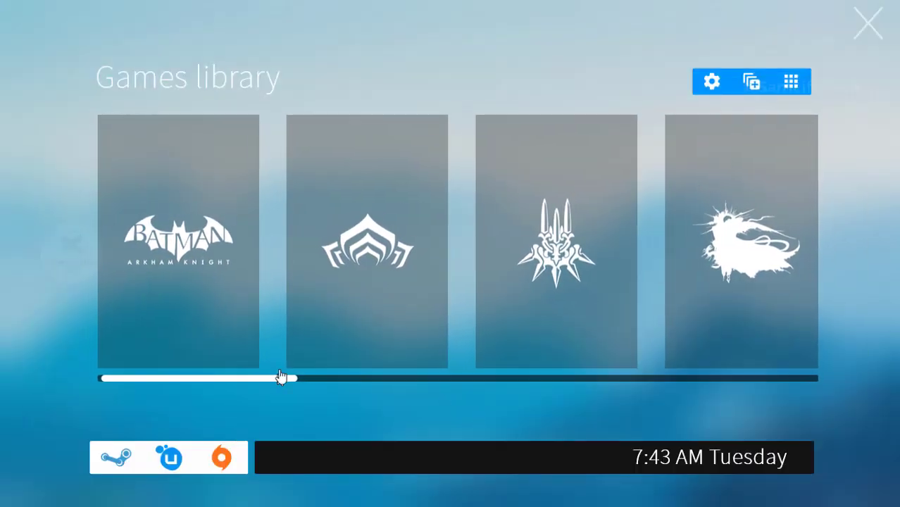
pyautogui.scroll(-3, 458, 310)
pyautogui.scroll(-4, 517, 288)
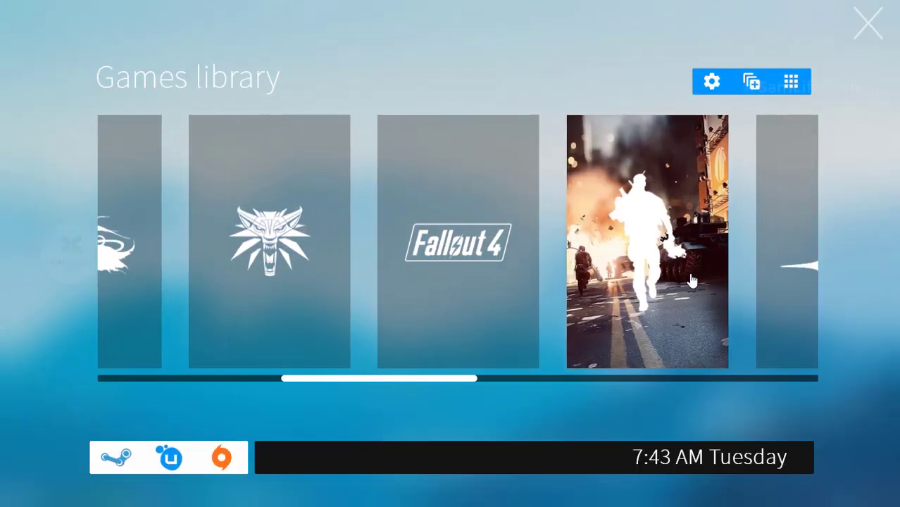
pyautogui.scroll(-3, 636, 280)
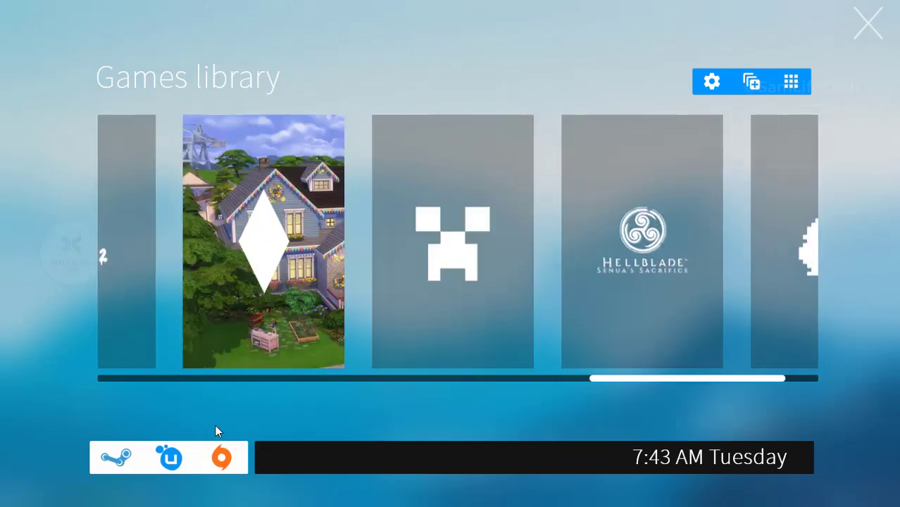
pyautogui.click(857, 31)
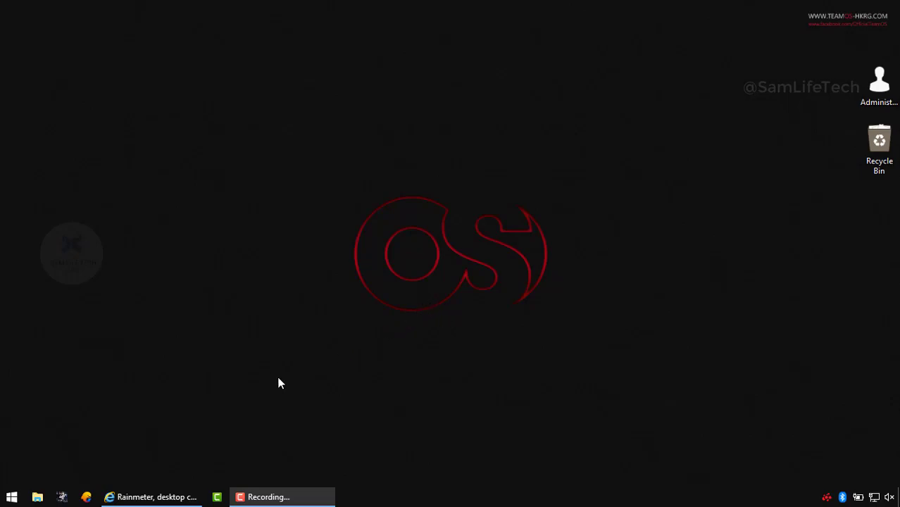
# Step: Install Rainmeter from Rainmeter-4.3.exe in the Downloads folder, keeping the default folder and launch on startup
pyautogui.click(164, 497)
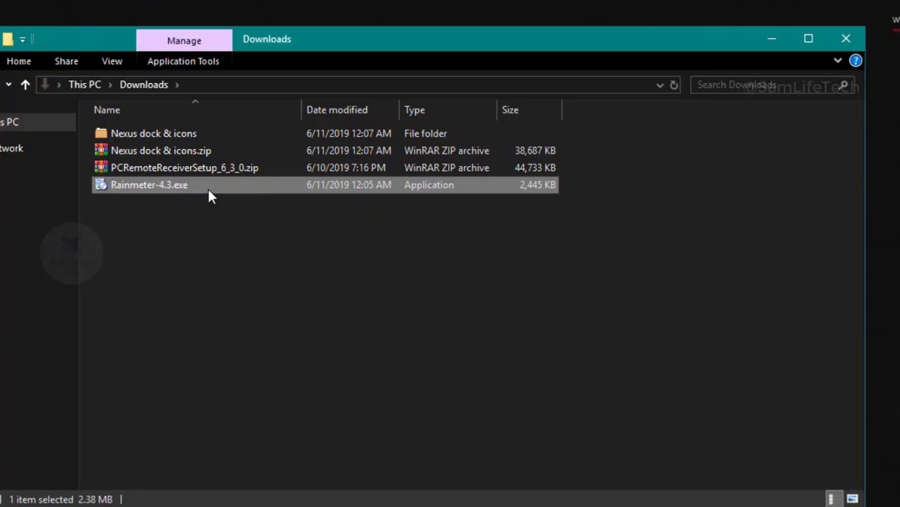
pyautogui.doubleClick(208, 189)
pyautogui.click(527, 438)
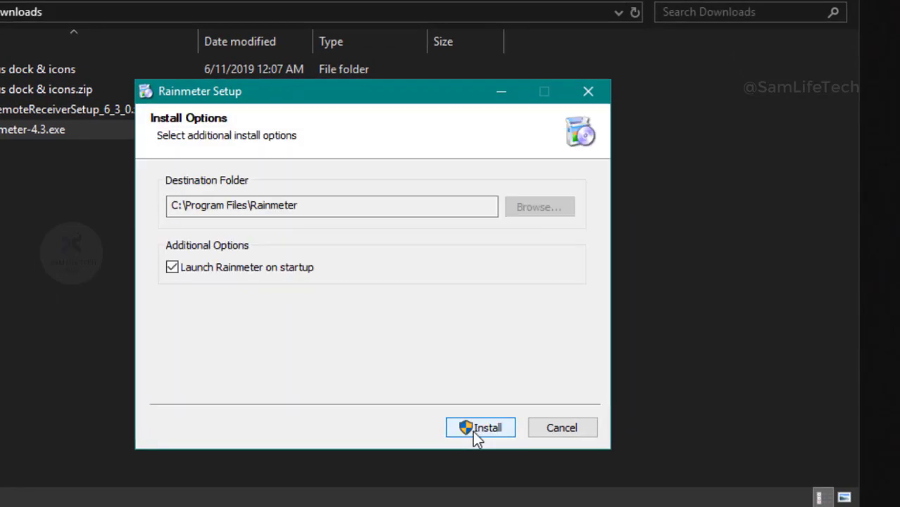
pyautogui.click(527, 438)
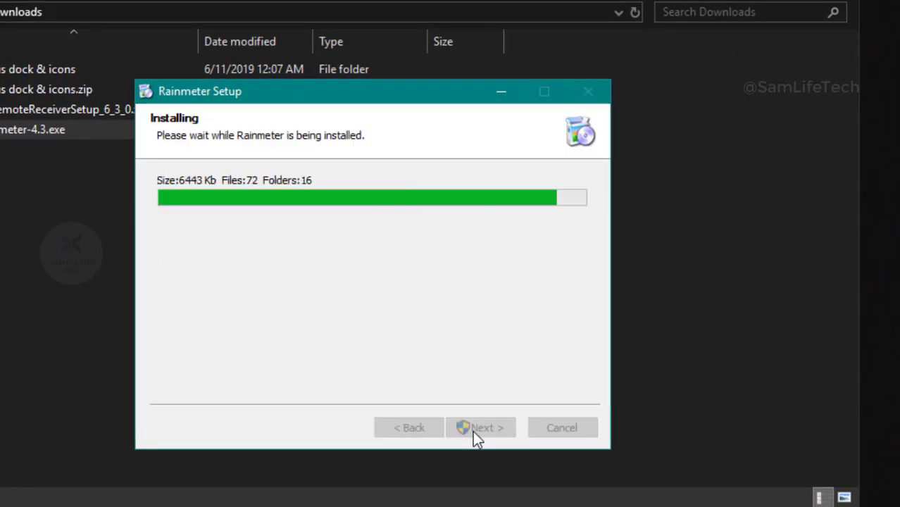
pyautogui.click(480, 429)
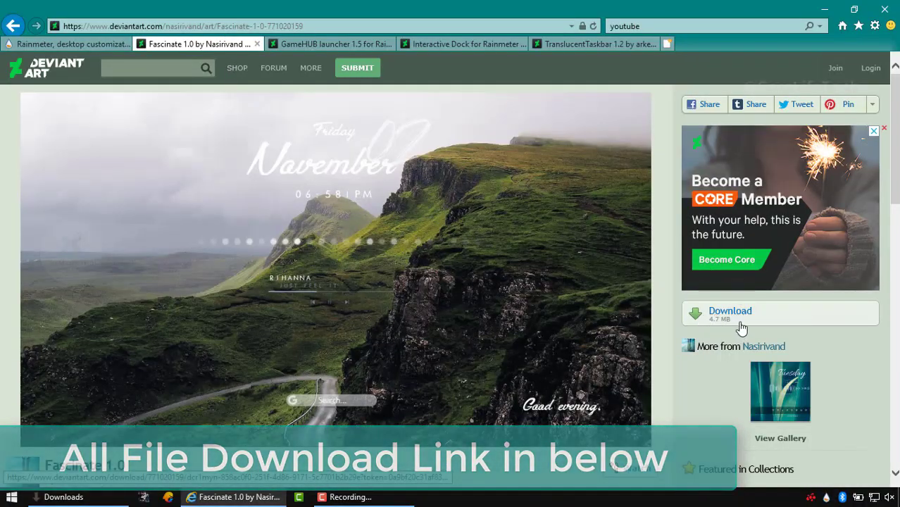
# Step: Download the Fascinate 1.0 and GameHUB launcher 1.5 skins from their DeviantArt pages
pyautogui.click(741, 326)
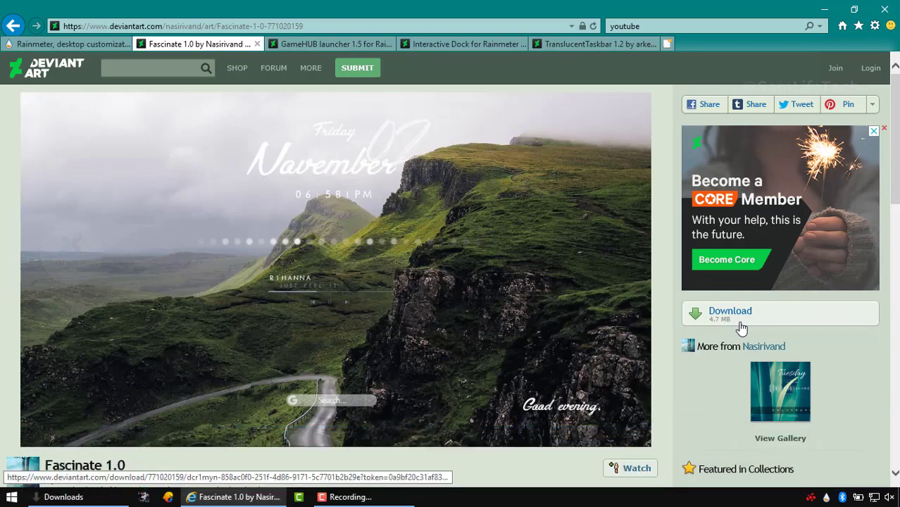
pyautogui.hotkey('ctrl', 'Tab')
pyautogui.click(778, 316)
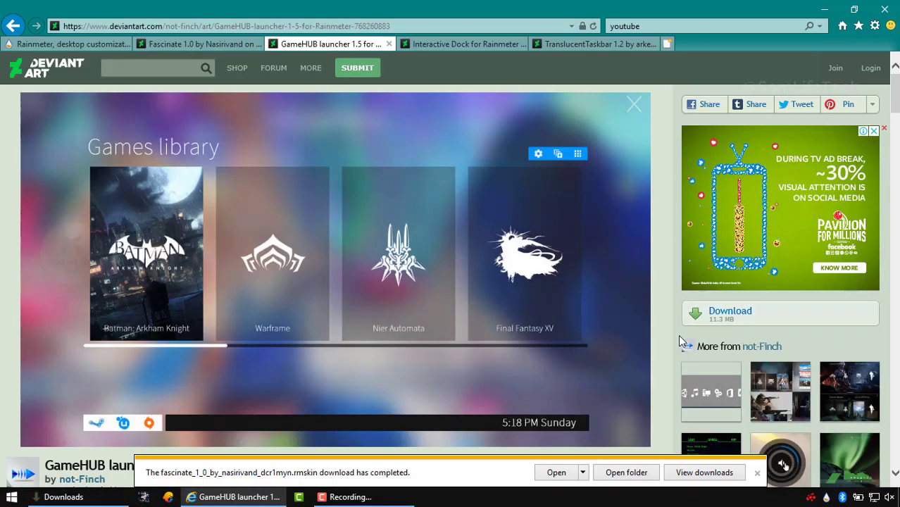
# Step: Download and save the Interactive Dock and TranslucentTaskbar 1.2 skin packages from their DeviantArt pages
pyautogui.hotkey('ctrl', 'Tab')
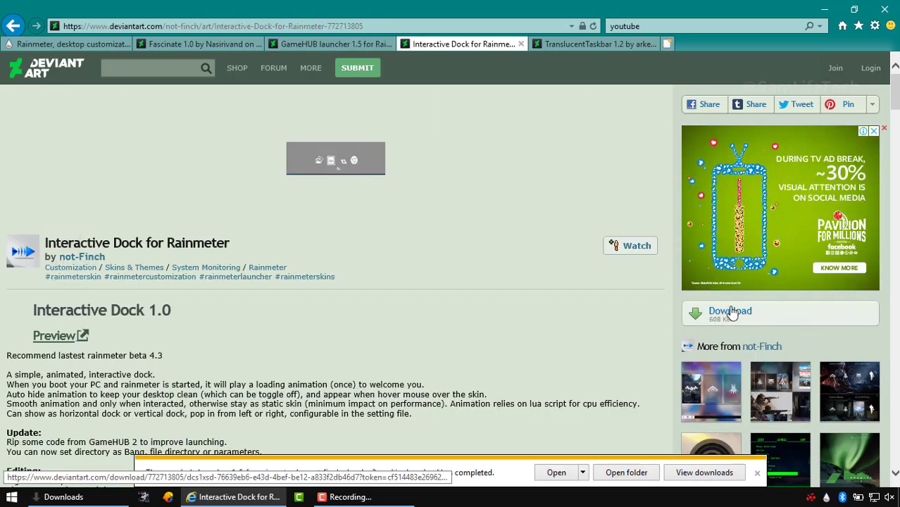
pyautogui.click(733, 314)
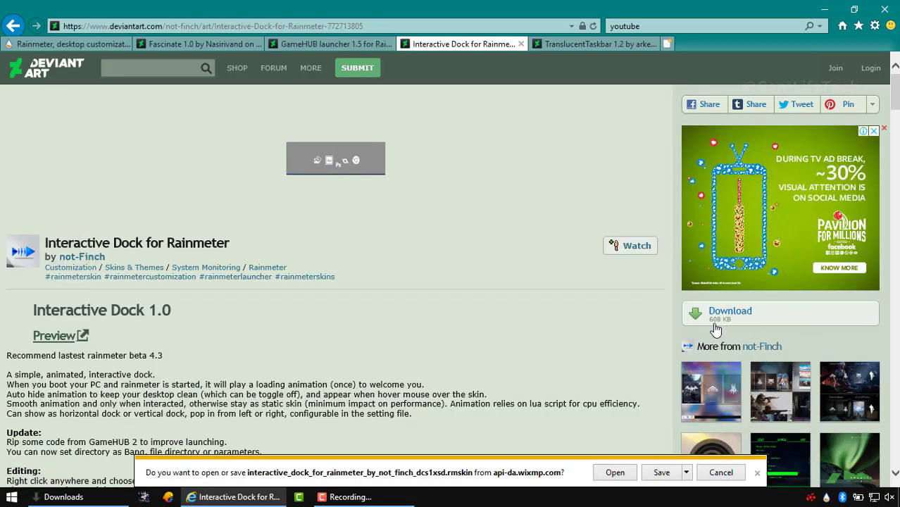
pyautogui.hotkey('alt', 's')
pyautogui.hotkey('ctrl', 'Tab')
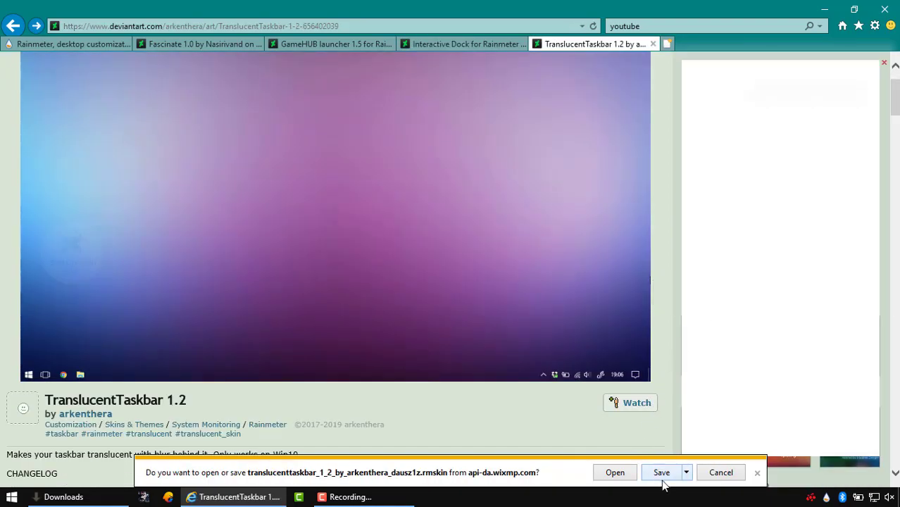
pyautogui.click(661, 473)
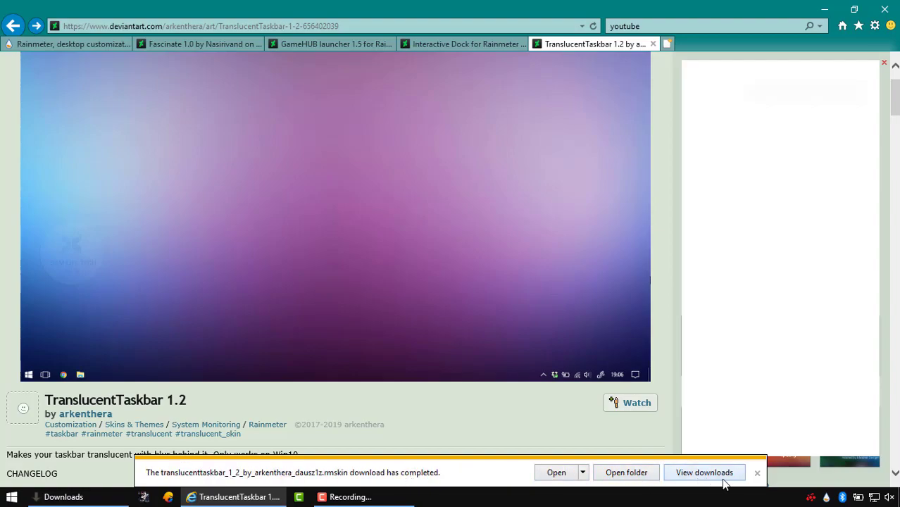
# Step: Switch to the Downloads folder in File Explorer and install the Fascinate 1.0 skin package
pyautogui.click(825, 14)
pyautogui.click(102, 448)
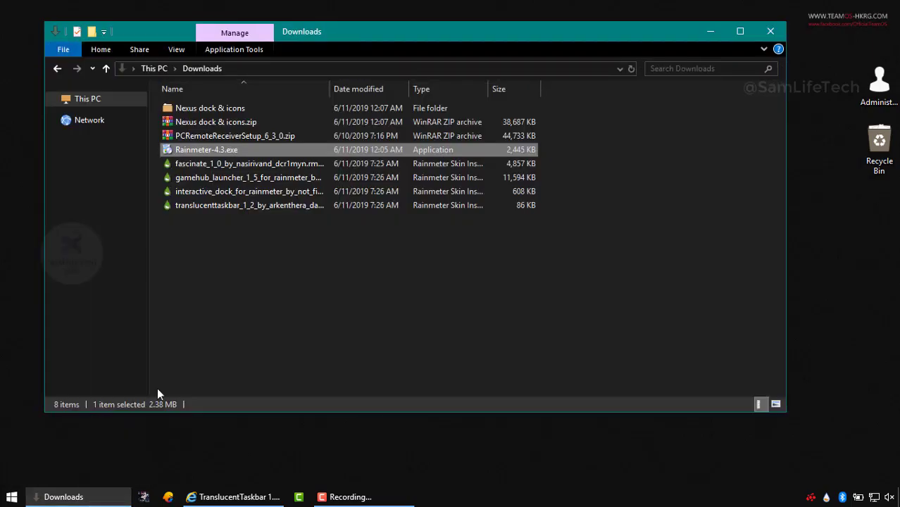
pyautogui.moveTo(153, 402); pyautogui.dragTo(102, 230)
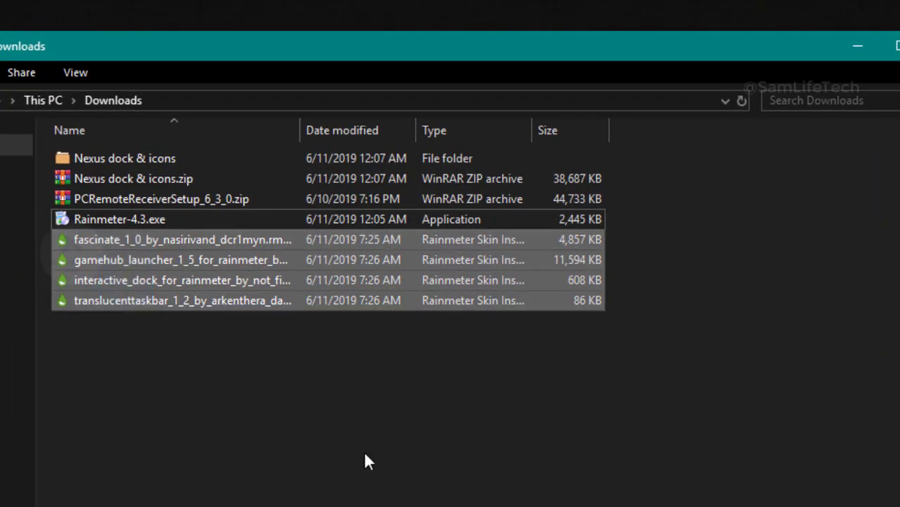
pyautogui.click(326, 387)
pyautogui.click(97, 237)
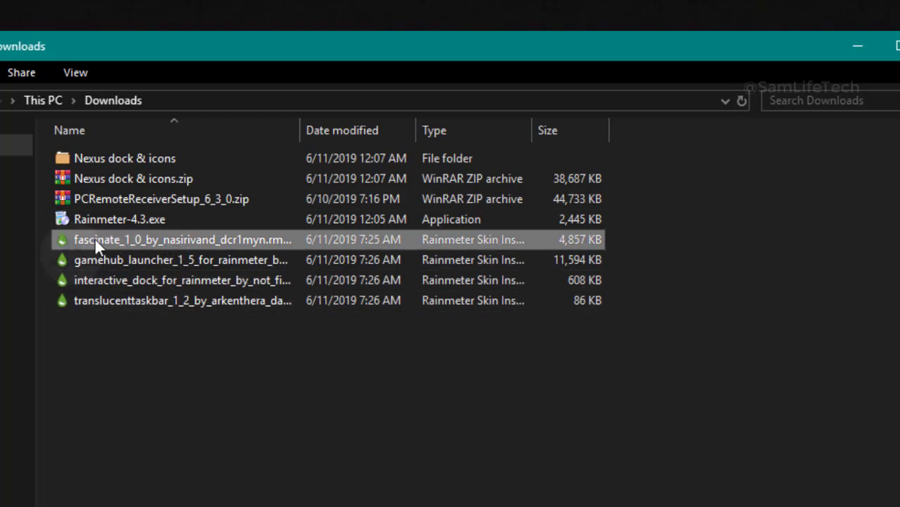
pyautogui.doubleClick(160, 239)
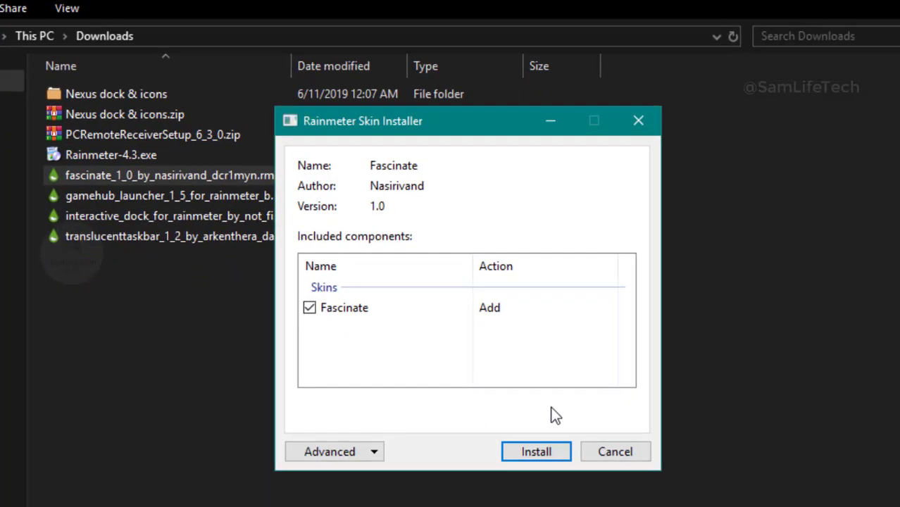
pyautogui.click(530, 442)
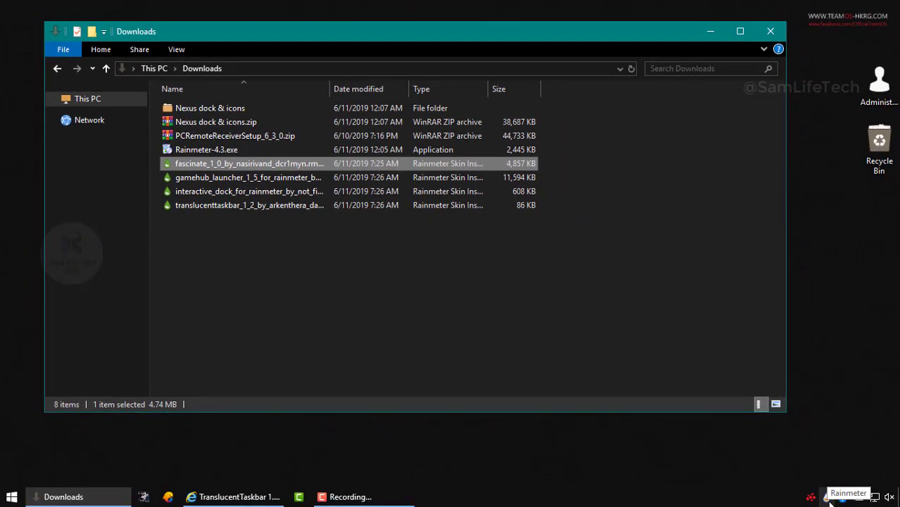
# Step: Load Clock.ini from the Fascinate skin in the Rainmeter manager
pyautogui.click(828, 498)
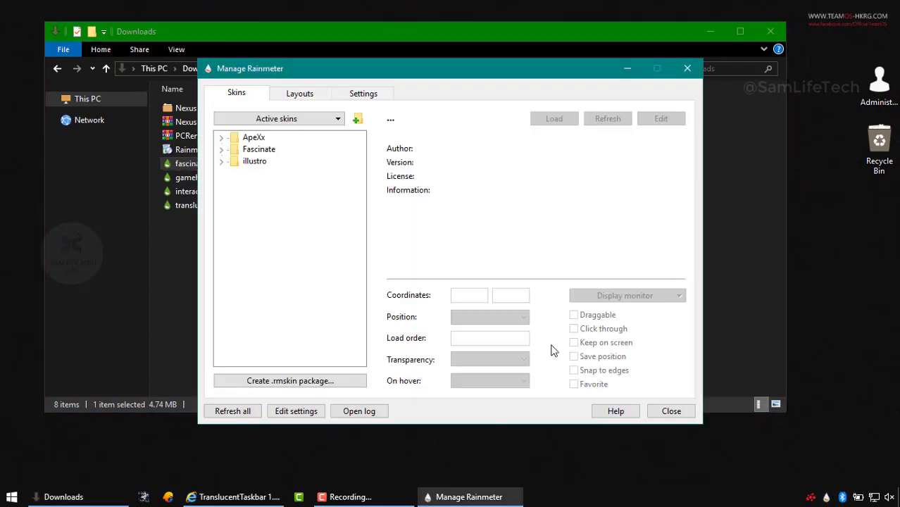
pyautogui.click(221, 150)
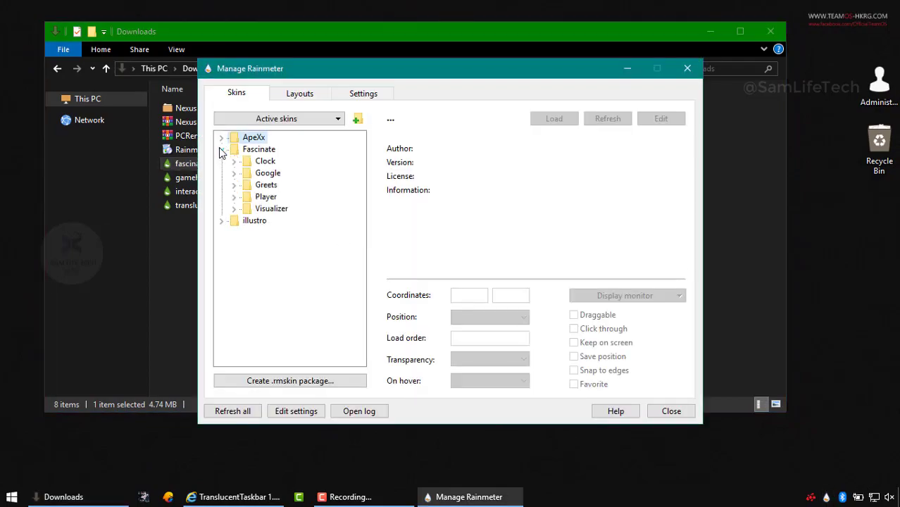
pyautogui.click(233, 162)
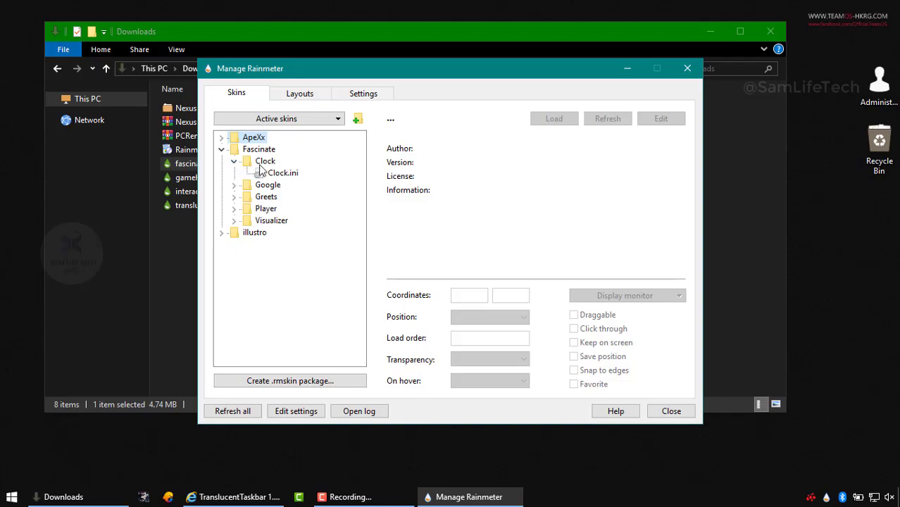
pyautogui.click(280, 175)
pyautogui.click(554, 120)
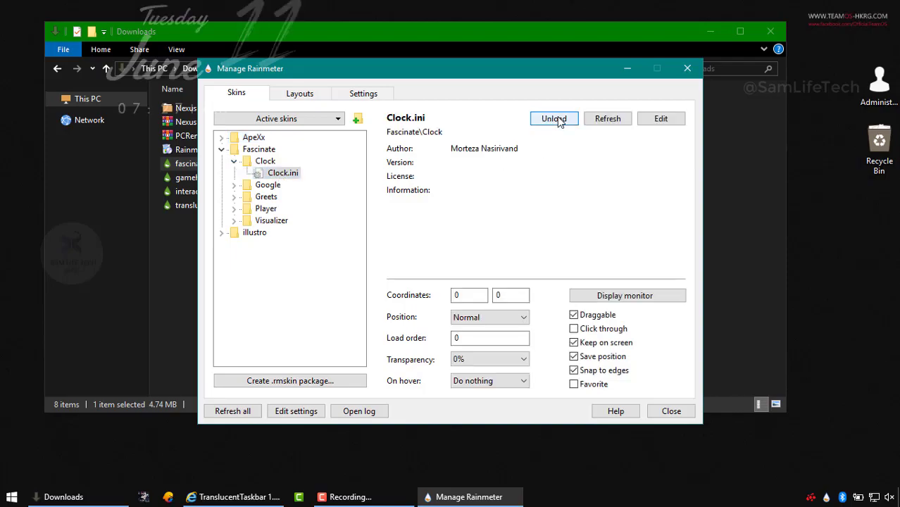
# Step: Clear the desktop around the clock widget and move the clock down to coordinates 0, 103
pyautogui.click(712, 31)
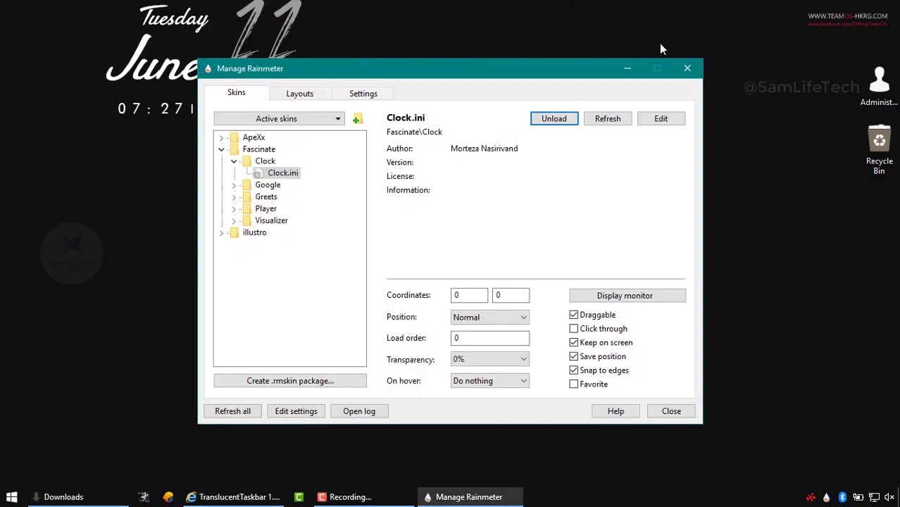
pyautogui.moveTo(437, 74); pyautogui.dragTo(596, 69)
pyautogui.moveTo(155, 84); pyautogui.dragTo(2, 130)
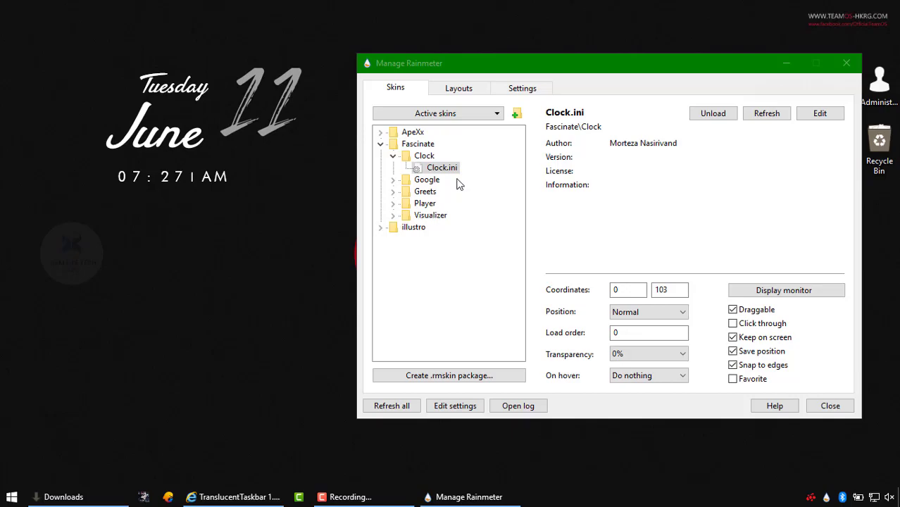
# Step: Load Fascinate's Google.ini, place its search bar at coordinates 1156, 670 just above the taskbar, and close the Rainmeter manager
pyautogui.click(427, 180)
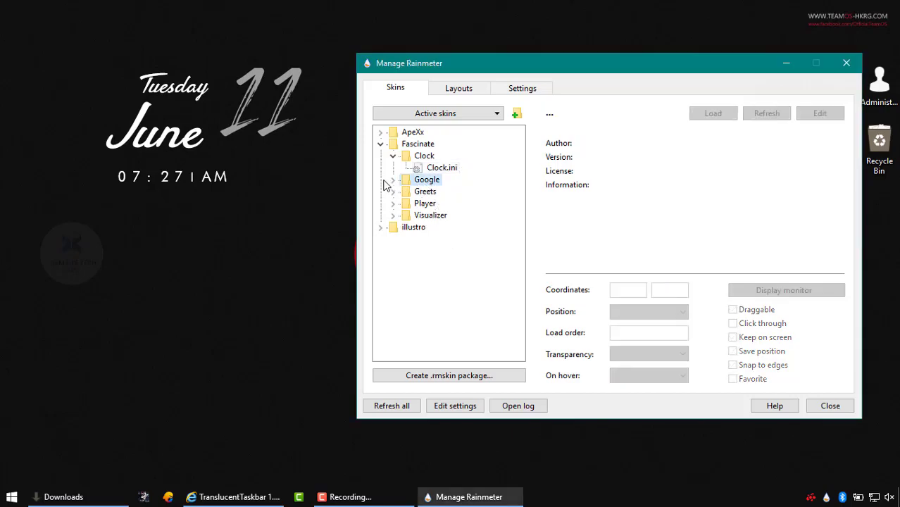
pyautogui.click(392, 181)
pyautogui.click(442, 192)
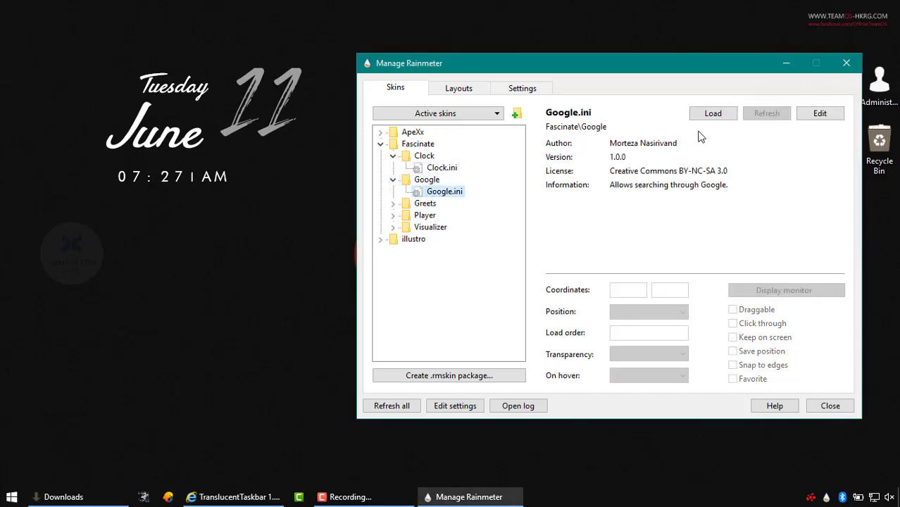
pyautogui.click(713, 115)
pyautogui.moveTo(29, 41); pyautogui.dragTo(803, 473)
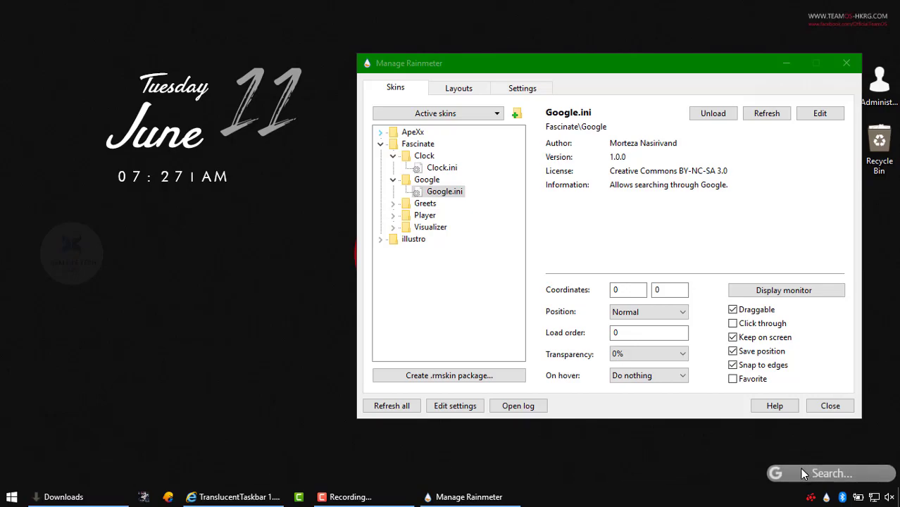
pyautogui.moveTo(733, 63); pyautogui.dragTo(628, 65)
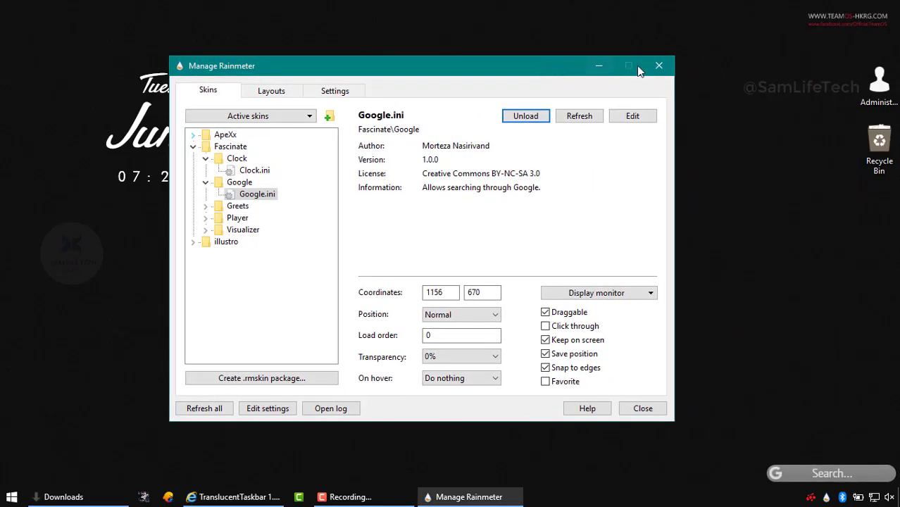
pyautogui.click(658, 66)
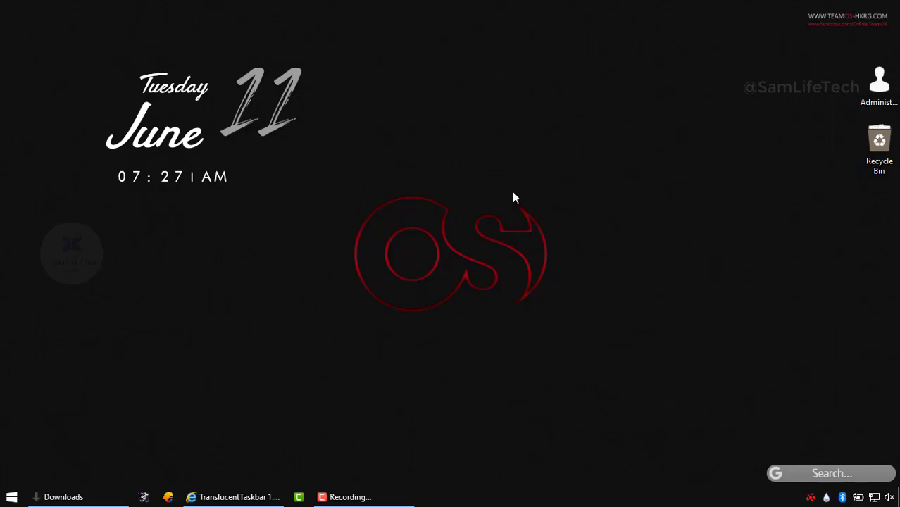
# Step: Install the GameHUB 1.5 skin package from the Downloads folder with its included skins loaded
pyautogui.click(83, 498)
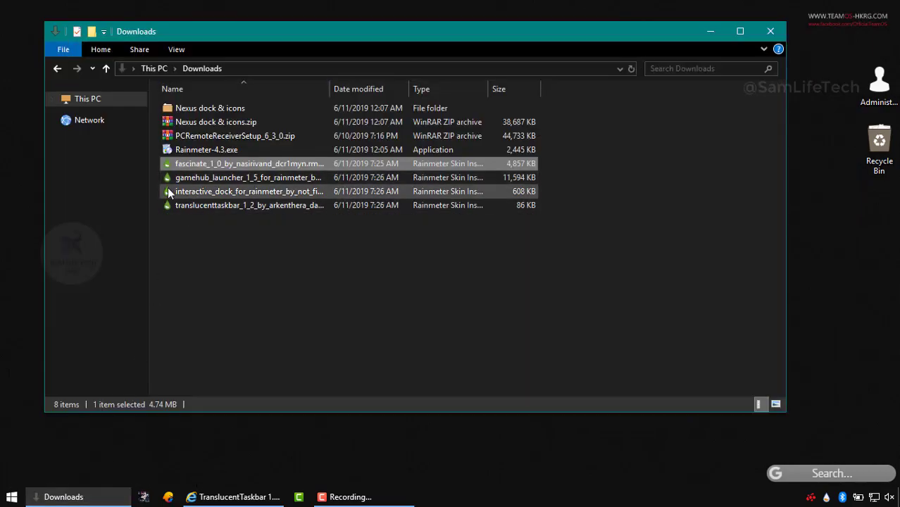
pyautogui.doubleClick(293, 178)
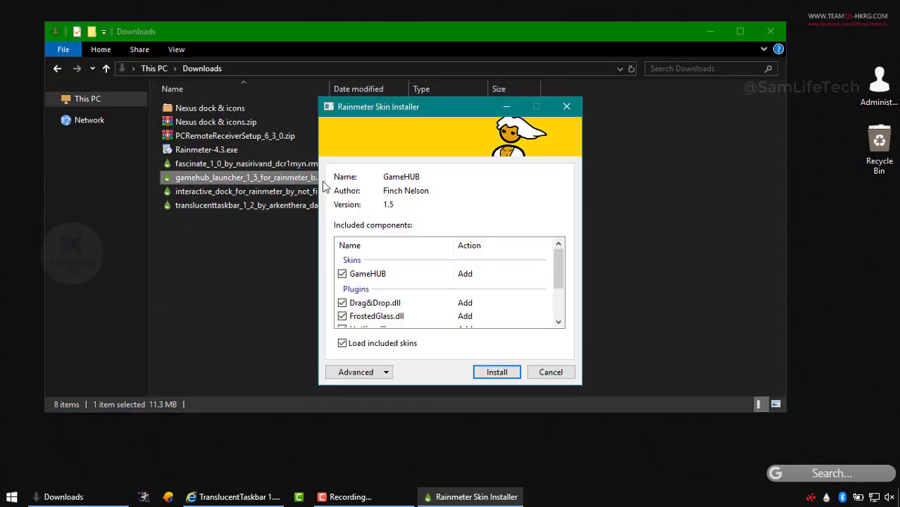
pyautogui.click(498, 373)
# Step: Move the Downloads window aside and install the Interactive Dock skin package
pyautogui.moveTo(286, 31); pyautogui.dragTo(386, 34)
pyautogui.doubleClick(355, 194)
pyautogui.click(505, 377)
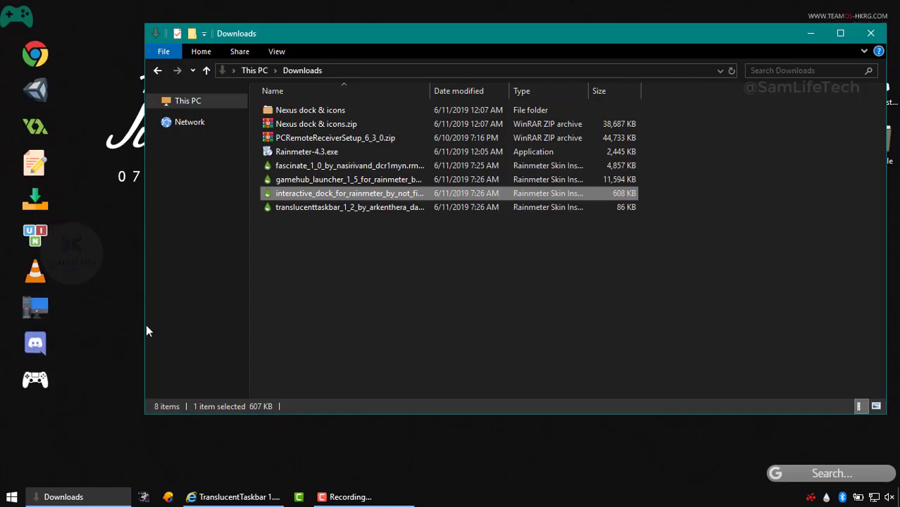
# Step: Install the TranslucentTaskbar 1.2 skin package and close the Downloads folder
pyautogui.doubleClick(324, 207)
pyautogui.click(504, 353)
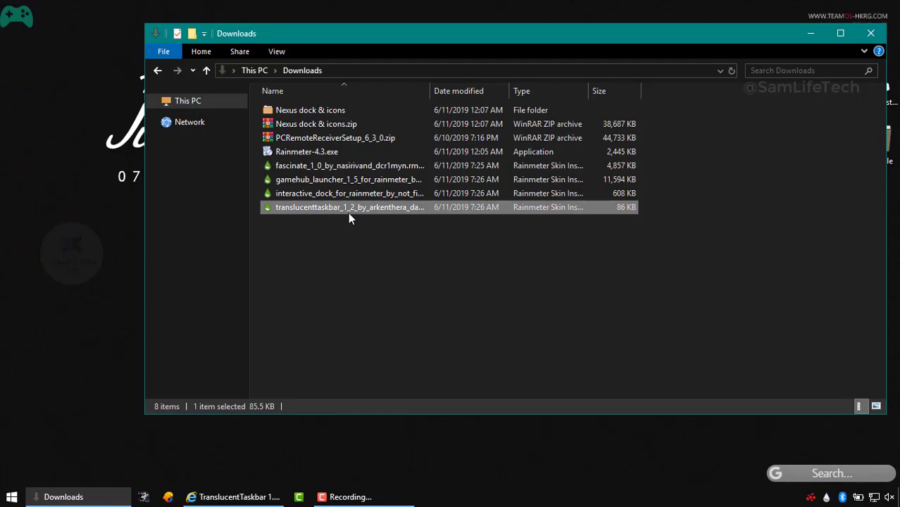
pyautogui.click(872, 34)
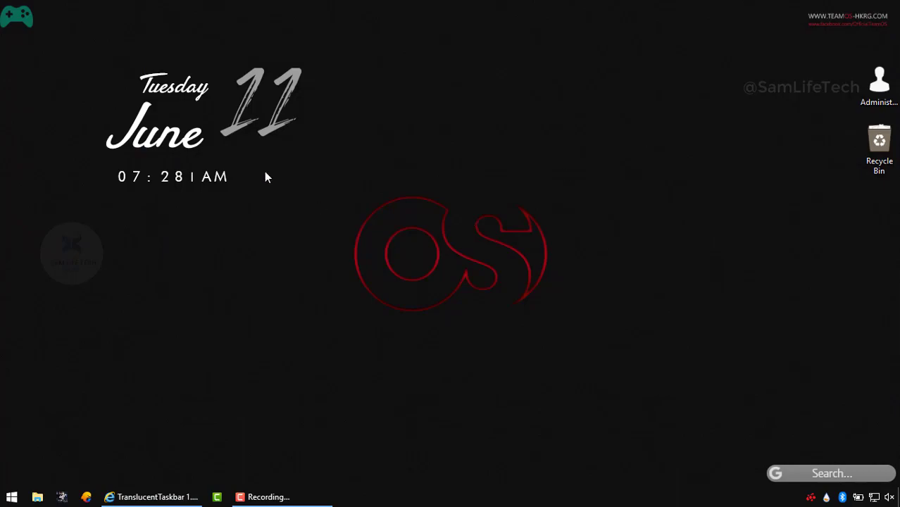
# Step: Set WALLS (11).jpg from the WALL PACK folder in Pictures as desktop background and place the date-and-clock skin above the search bar
pyautogui.moveTo(176, 127); pyautogui.dragTo(609, 154)
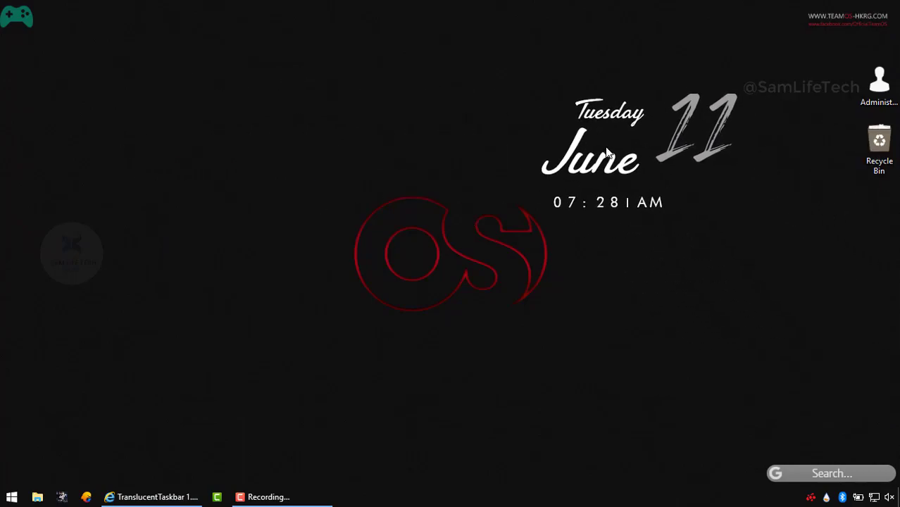
pyautogui.click(37, 497)
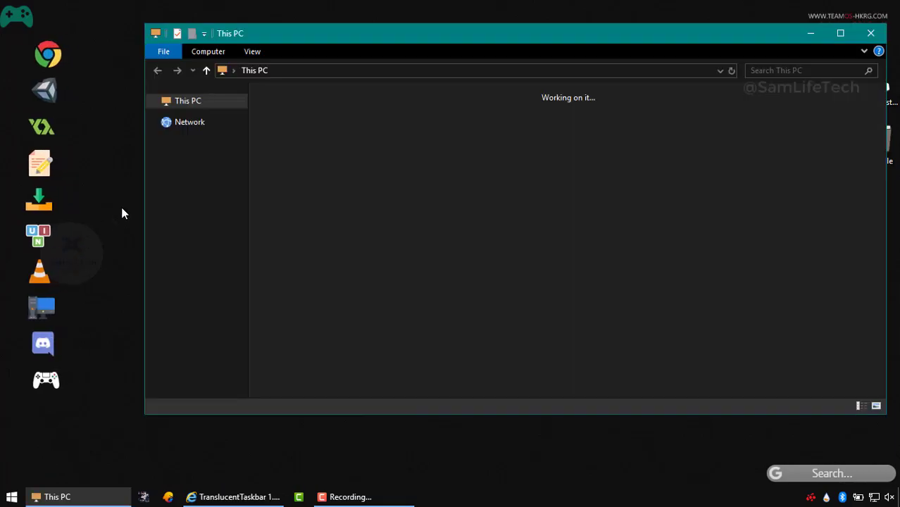
pyautogui.doubleClick(508, 166)
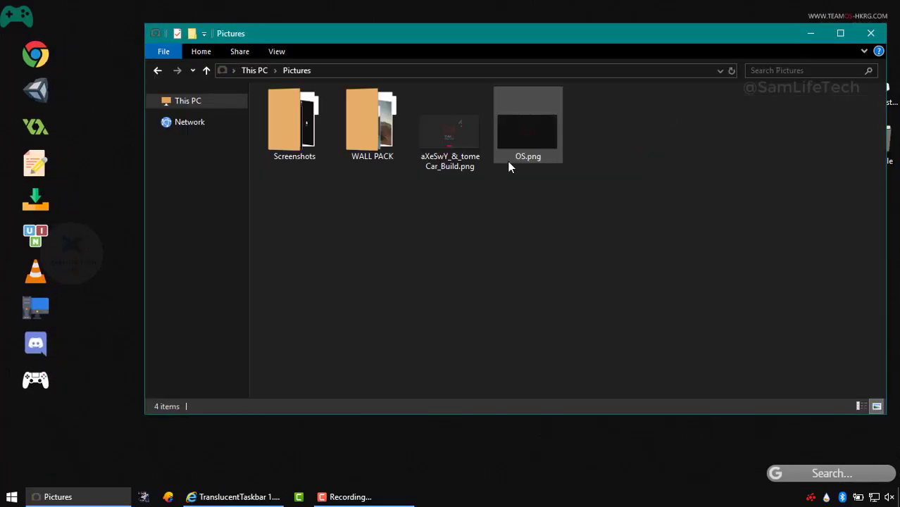
pyautogui.click(389, 144)
pyautogui.doubleClick(389, 145)
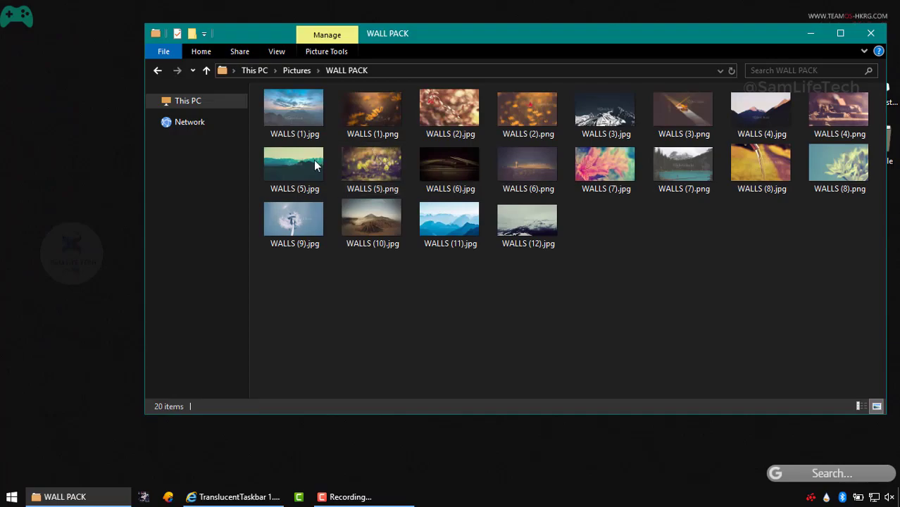
pyautogui.click(454, 227)
pyautogui.rightClick(451, 215)
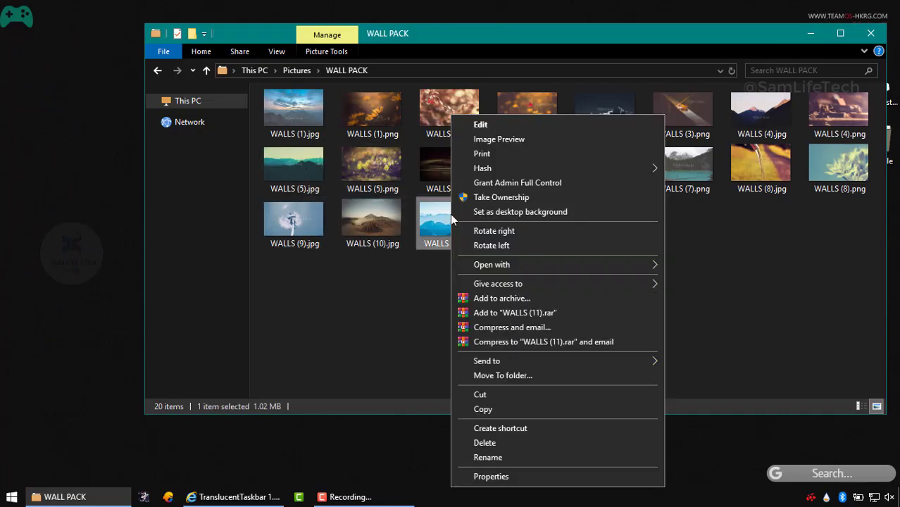
pyautogui.click(504, 210)
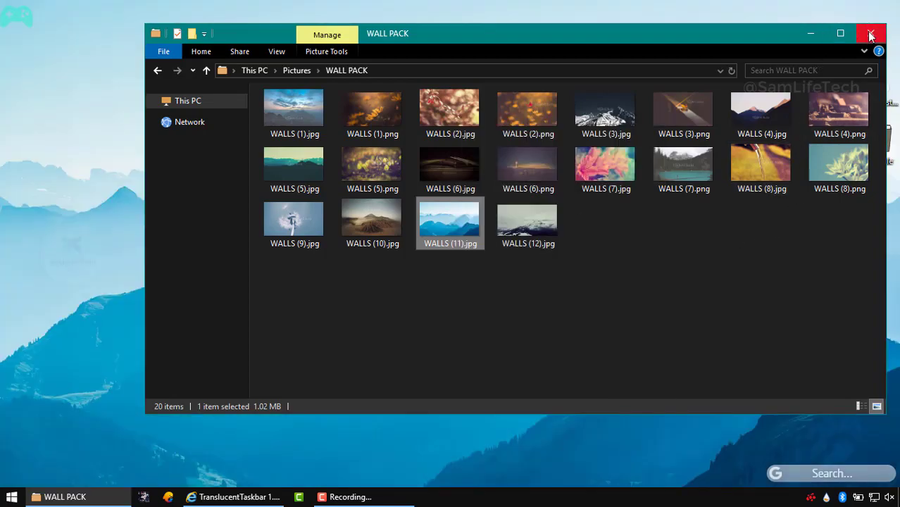
pyautogui.click(871, 34)
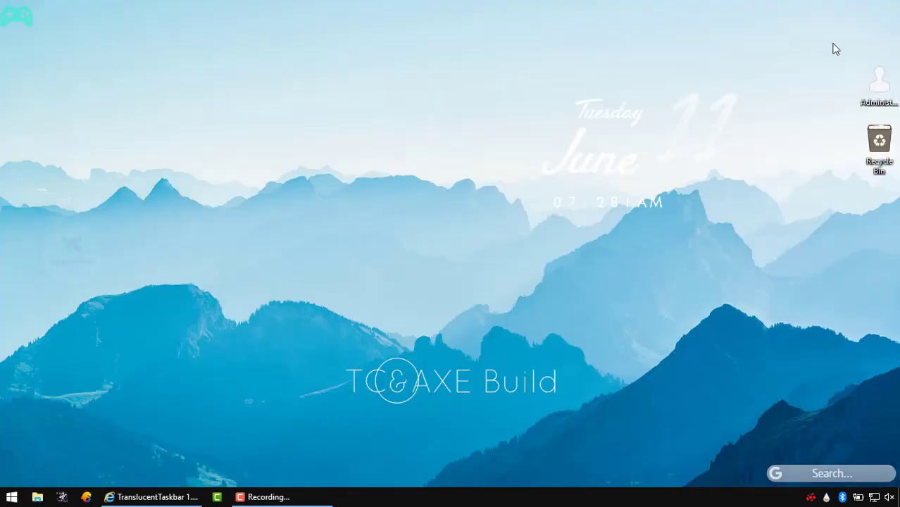
pyautogui.moveTo(594, 177); pyautogui.dragTo(728, 391)
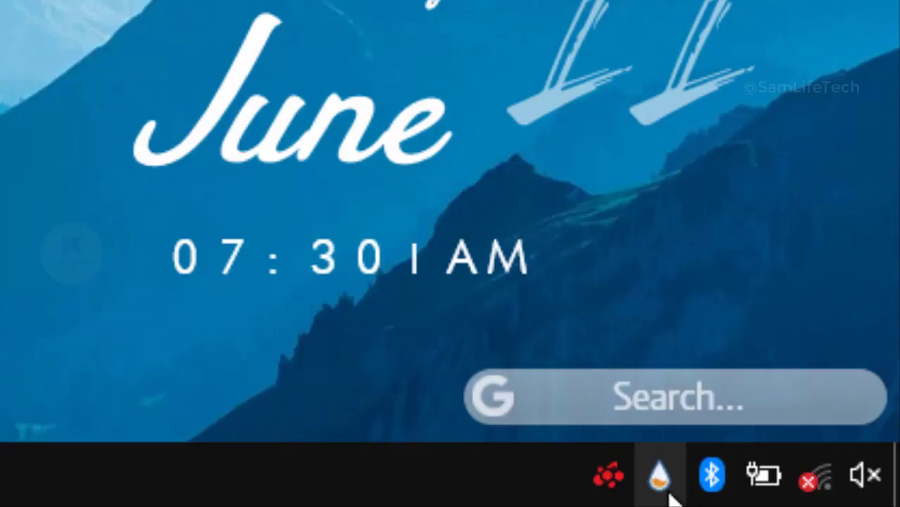
# Step: Open the Rainmeter manager and load the TranslucentTaskbar skin's Sample.ini
pyautogui.click(827, 498)
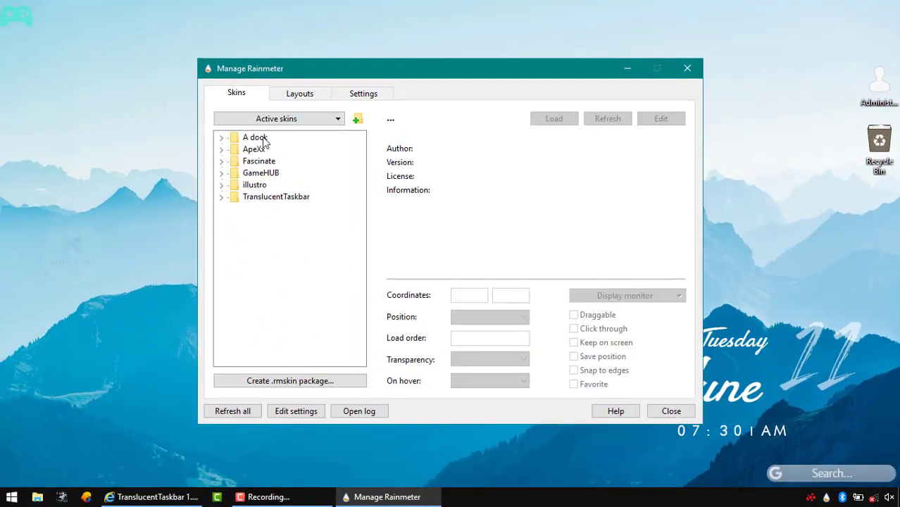
pyautogui.click(223, 198)
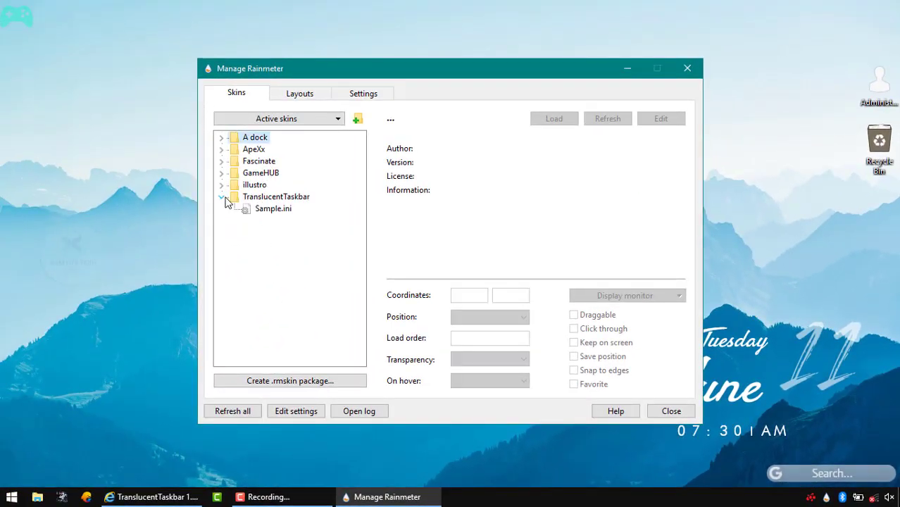
pyautogui.click(267, 210)
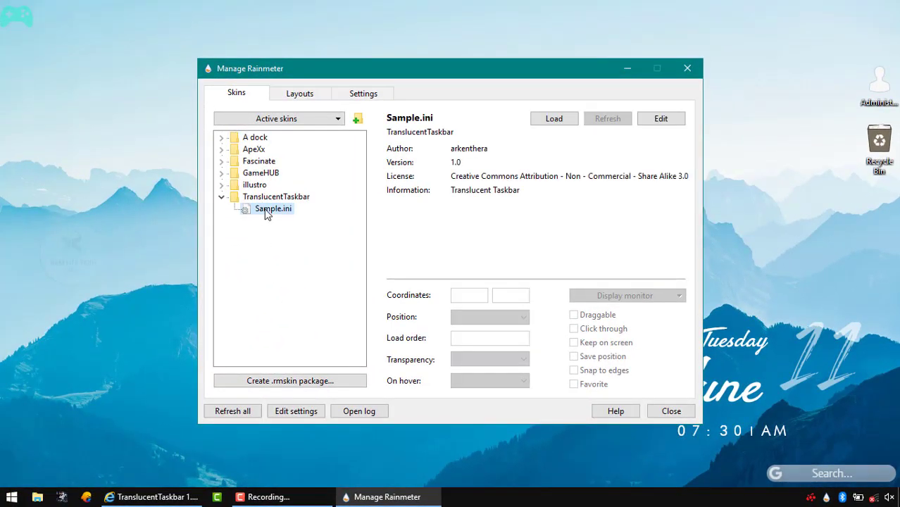
pyautogui.click(553, 118)
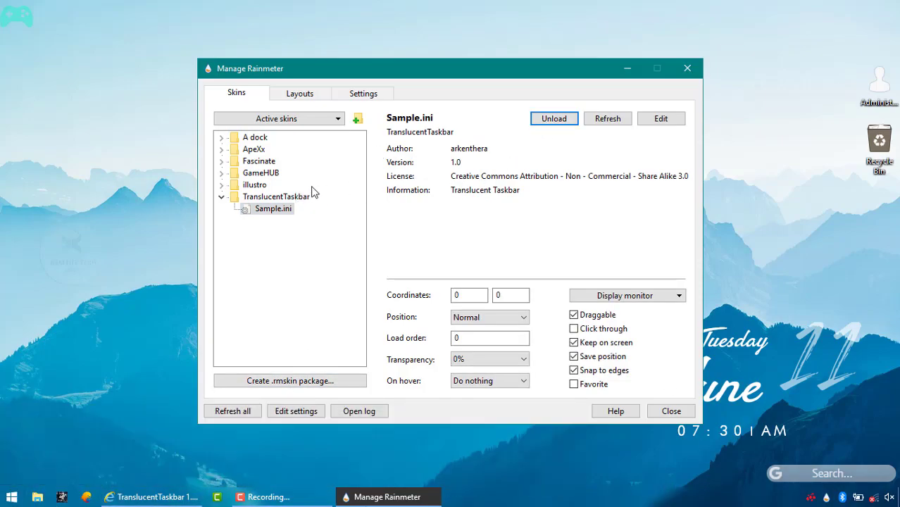
pyautogui.click(224, 197)
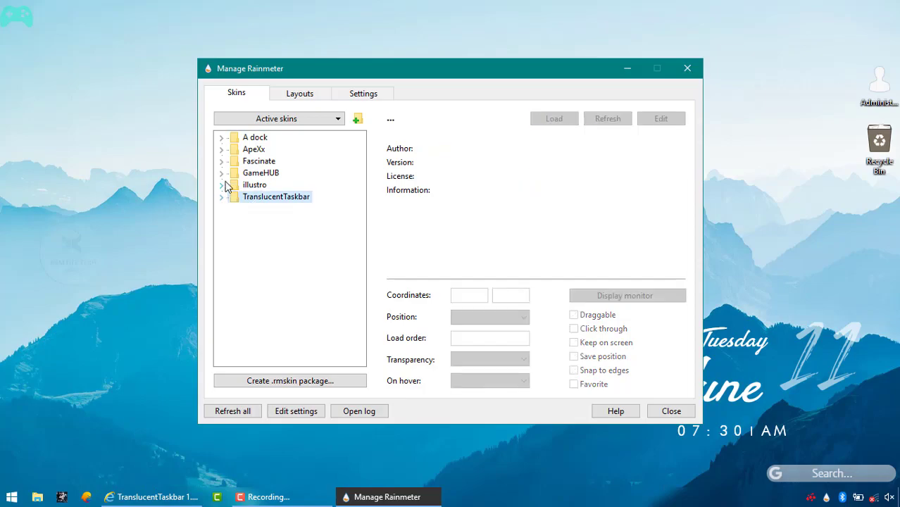
# Step: Show the contents of the GameHUB skin folder and hide all desktop icons
pyautogui.click(222, 173)
pyautogui.click(262, 187)
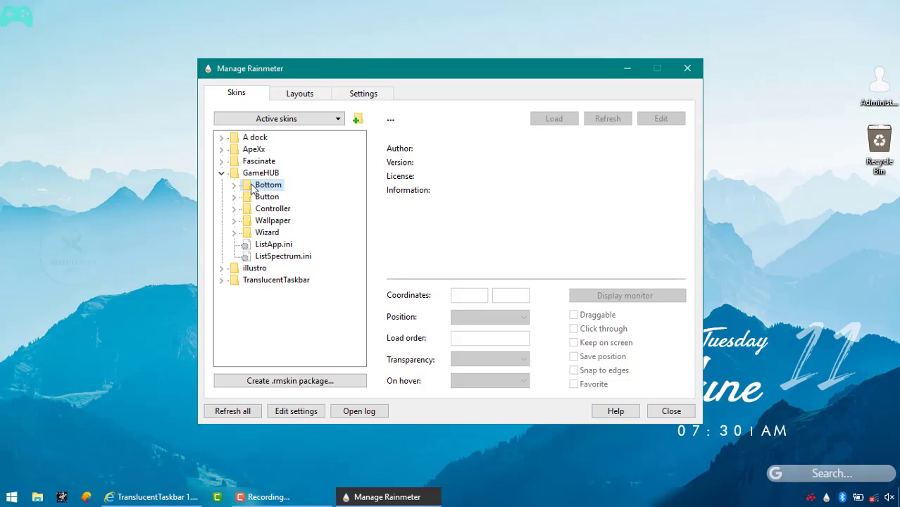
pyautogui.click(766, 155)
pyautogui.rightClick(749, 158)
pyautogui.moveTo(742, 174)
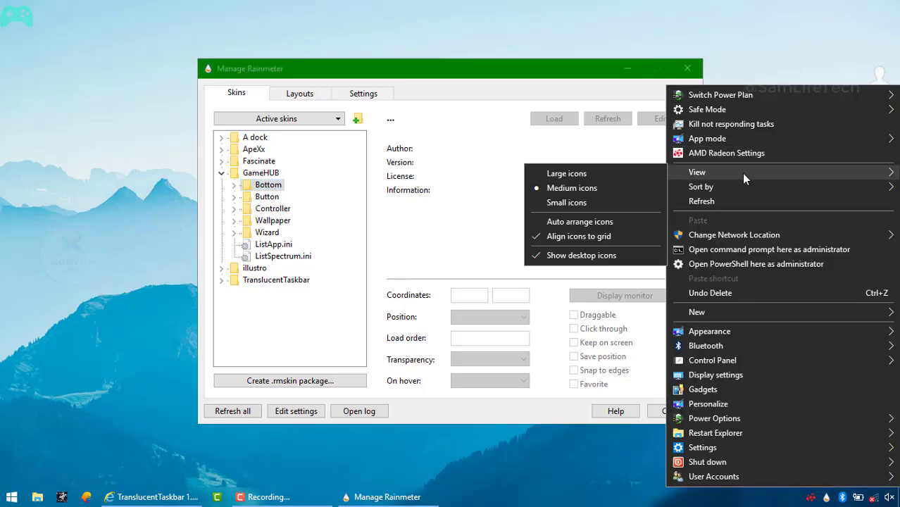
pyautogui.click(578, 256)
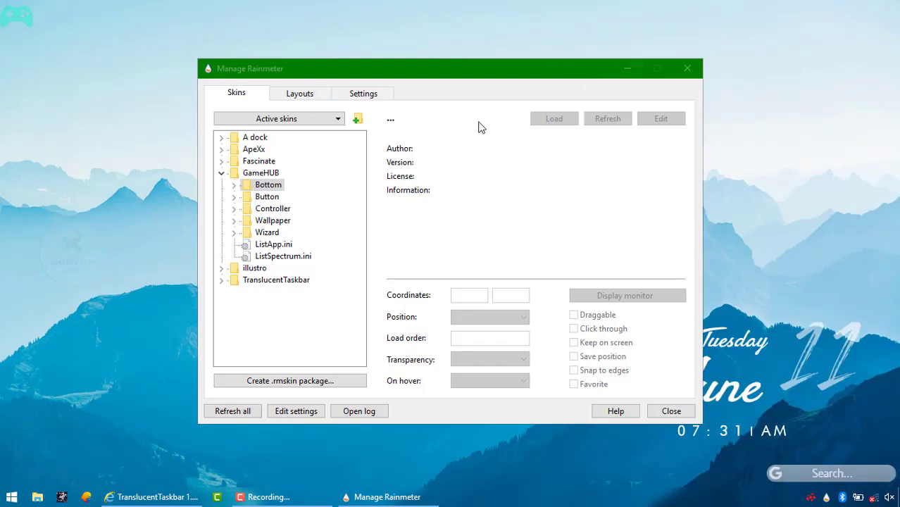
# Step: Reposition the Interactive Dock slightly lower along the desktop's left edge
pyautogui.moveTo(2, 232)
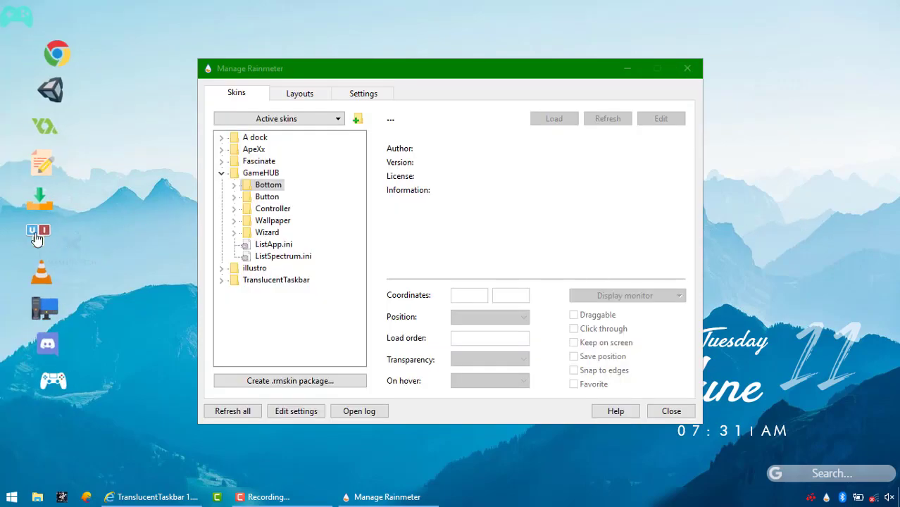
pyautogui.moveTo(52, 235); pyautogui.dragTo(787, 177)
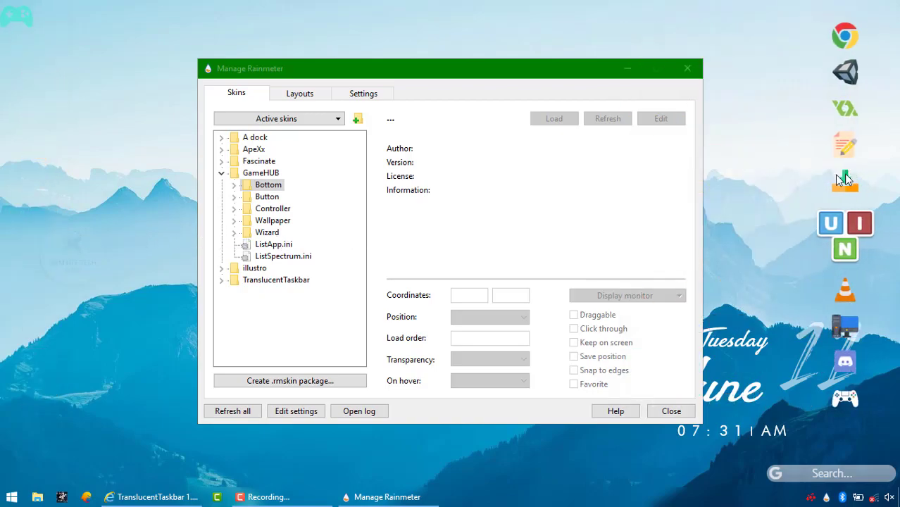
pyautogui.moveTo(853, 180); pyautogui.dragTo(31, 301)
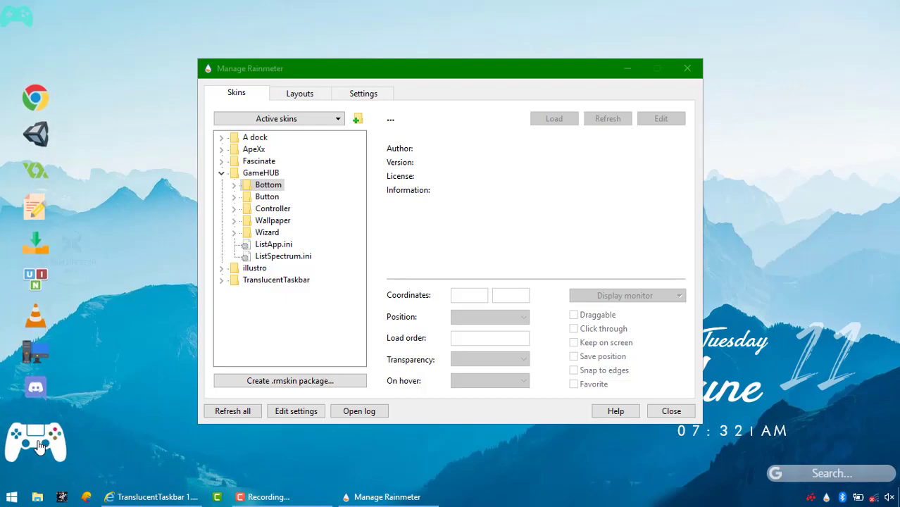
# Step: Open the dock's Applist.inc for editing from its controller icon and delete the config name GameHUB 2 from the Gamedir2 line
pyautogui.rightClick(38, 442)
pyautogui.click(78, 415)
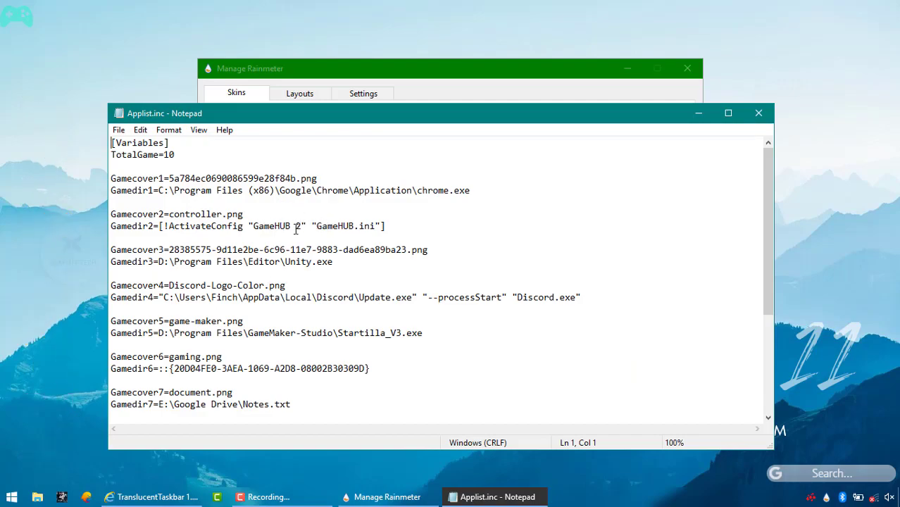
pyautogui.moveTo(302, 225); pyautogui.dragTo(255, 222)
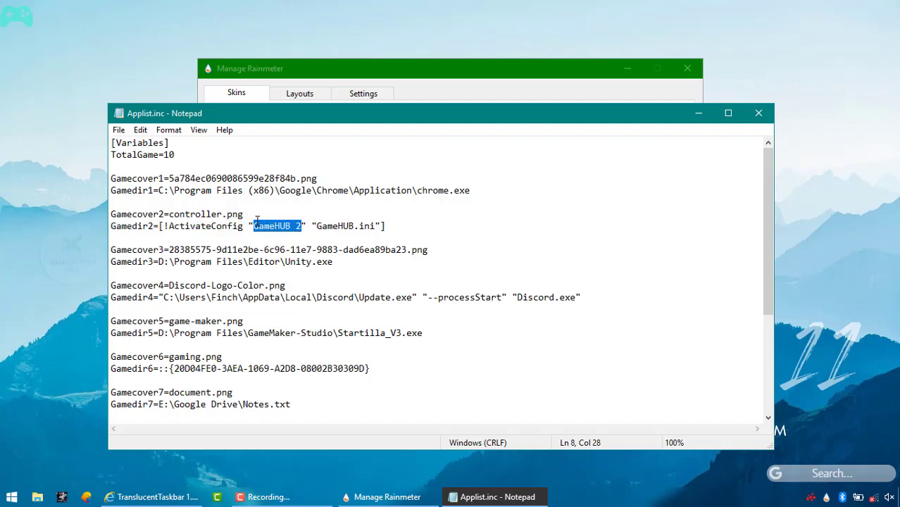
pyautogui.press('BackSpace')
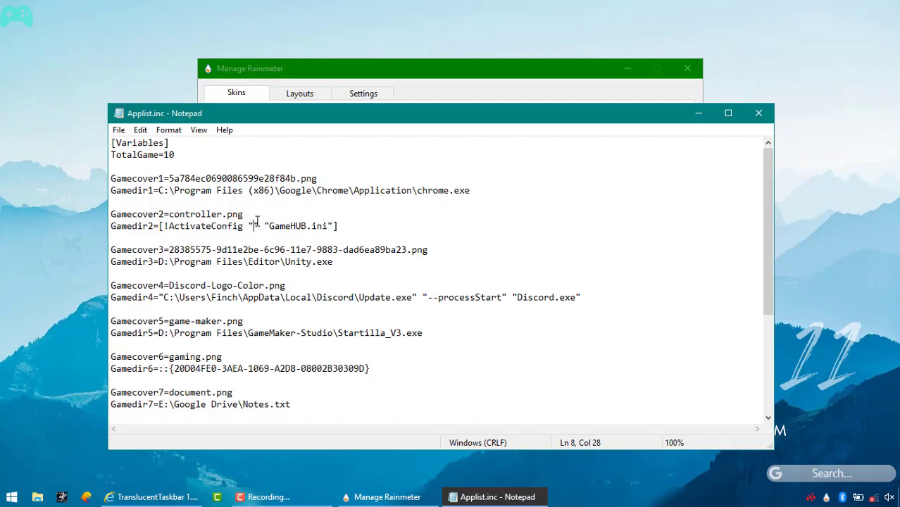
# Step: Arrange Notepad and the Rainmeter manager side by side, and enter GameHUB as the config name in the Gamedir2 line
pyautogui.moveTo(774, 211); pyautogui.dragTo(547, 224)
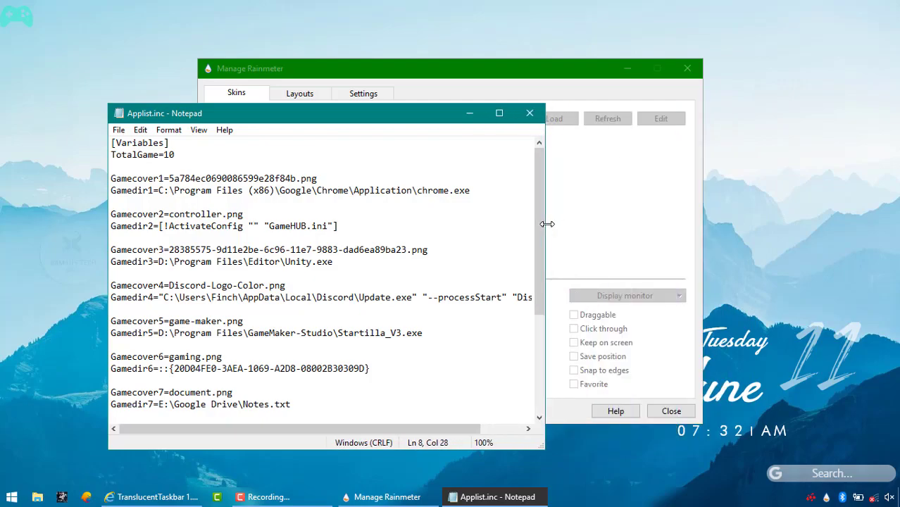
pyautogui.moveTo(512, 78); pyautogui.dragTo(862, 100)
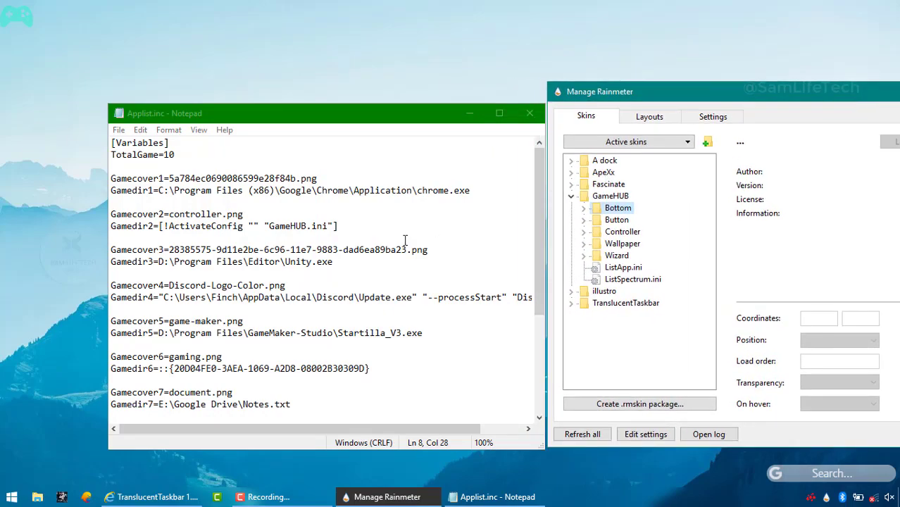
pyautogui.moveTo(270, 226); pyautogui.dragTo(318, 232)
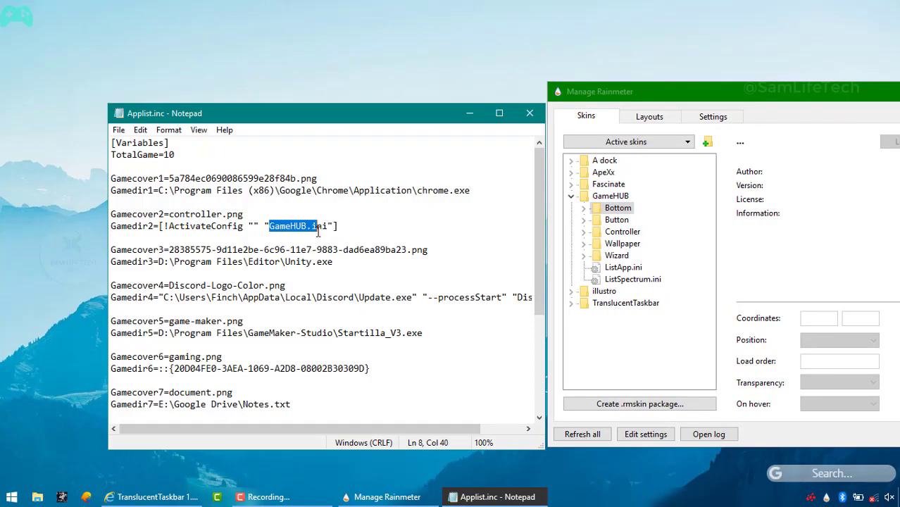
pyautogui.moveTo(317, 233); pyautogui.dragTo(314, 233)
pyautogui.hotkey('ctrl', 'c')
pyautogui.click(308, 227)
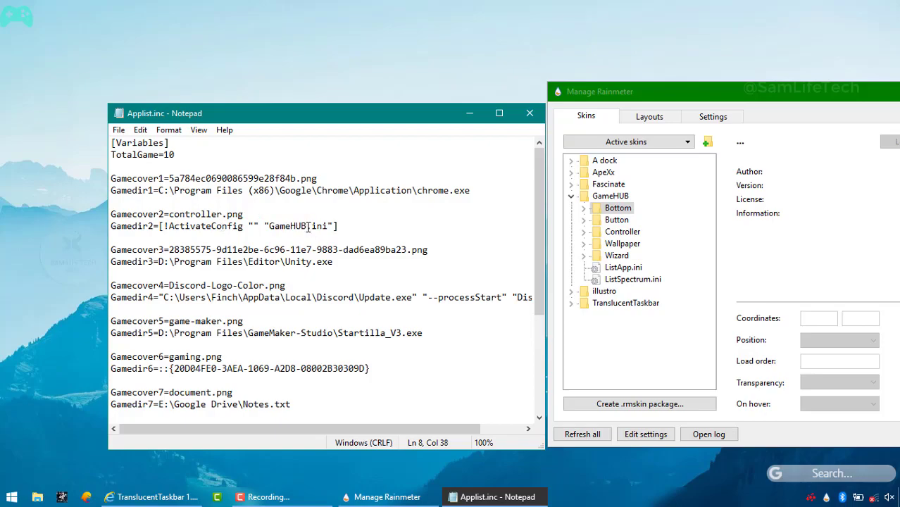
pyautogui.moveTo(308, 226); pyautogui.dragTo(270, 229)
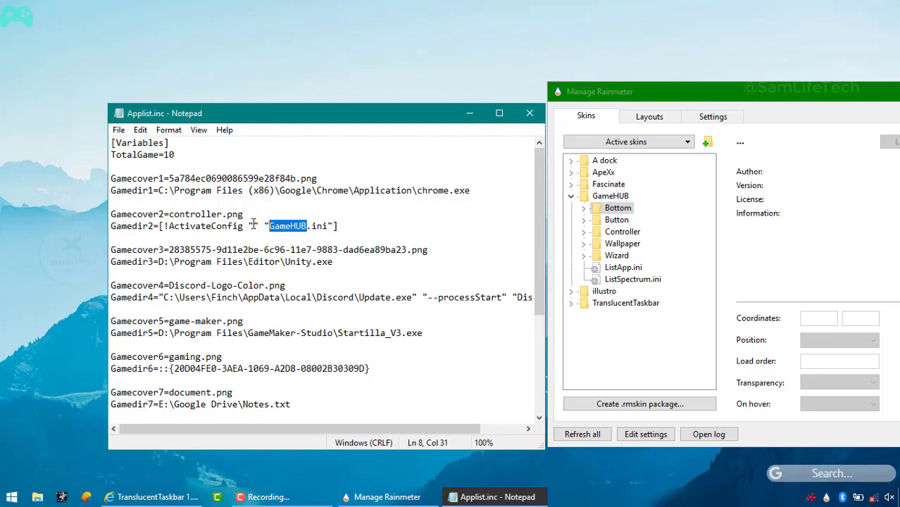
pyautogui.click(254, 226)
pyautogui.hotkey('ctrl', 'v')
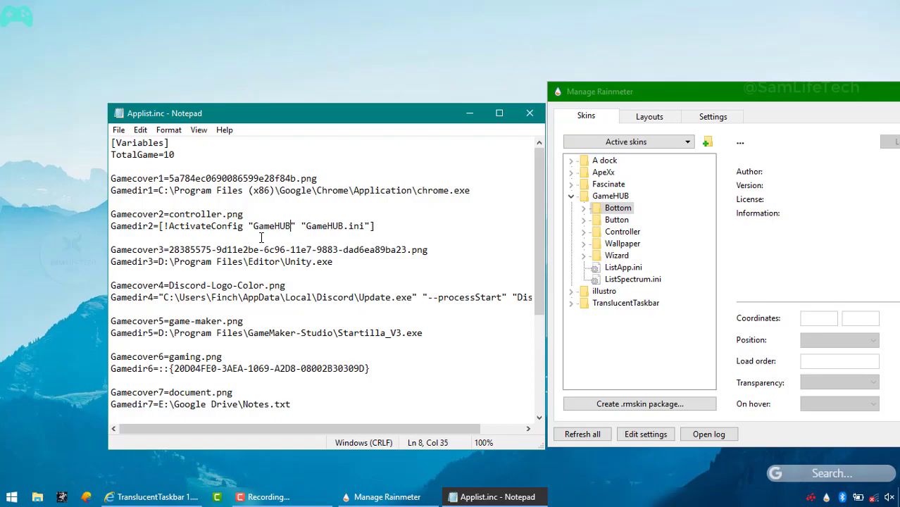
# Step: Replace the skin file name GameHUB.ini in the Gamedir2 line with ListSpectrum.ini
pyautogui.moveTo(306, 229); pyautogui.dragTo(362, 226)
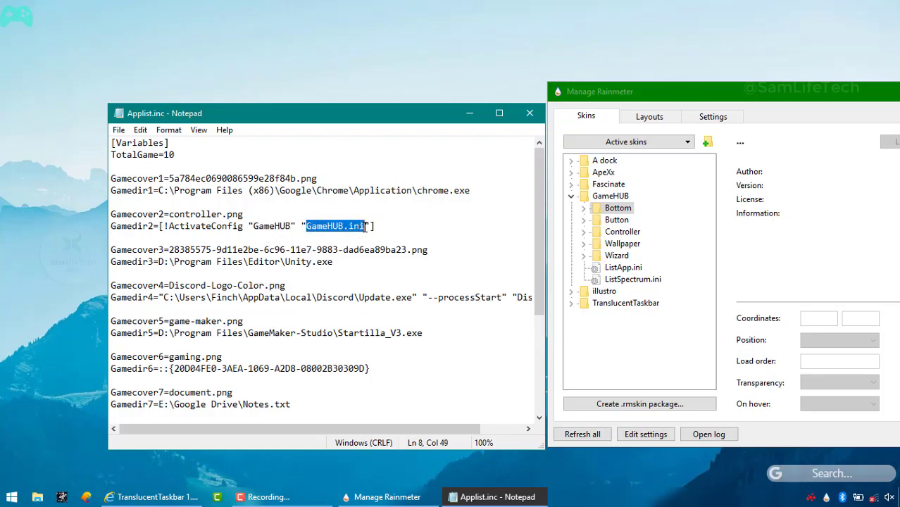
pyautogui.press('Delete')
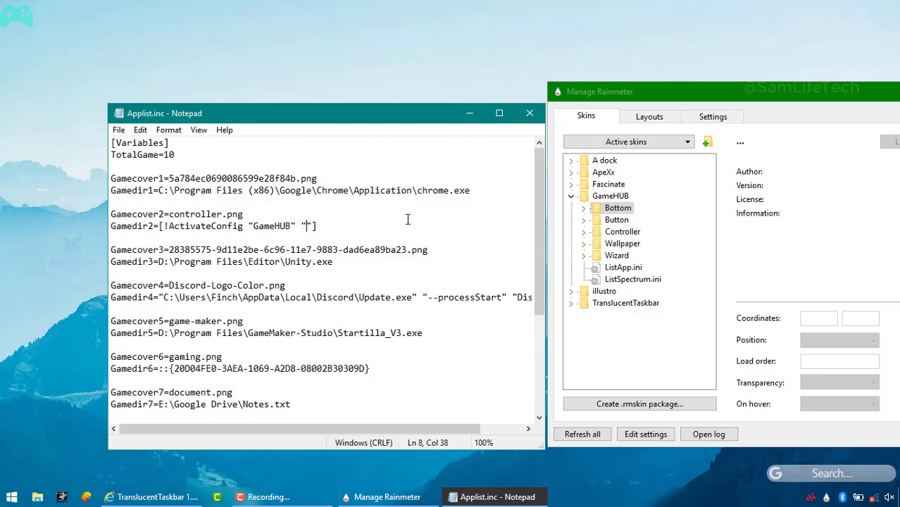
pyautogui.write('ListS')
pyautogui.write('pectrum')
pyautogui.write('.ini')
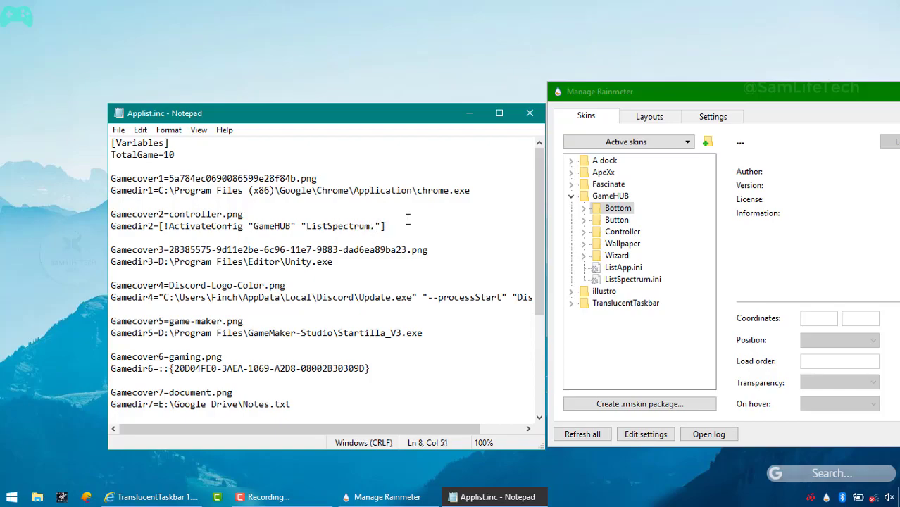
# Step: Save and close Applist.inc, and minimize the Rainmeter manager
pyautogui.click(117, 130)
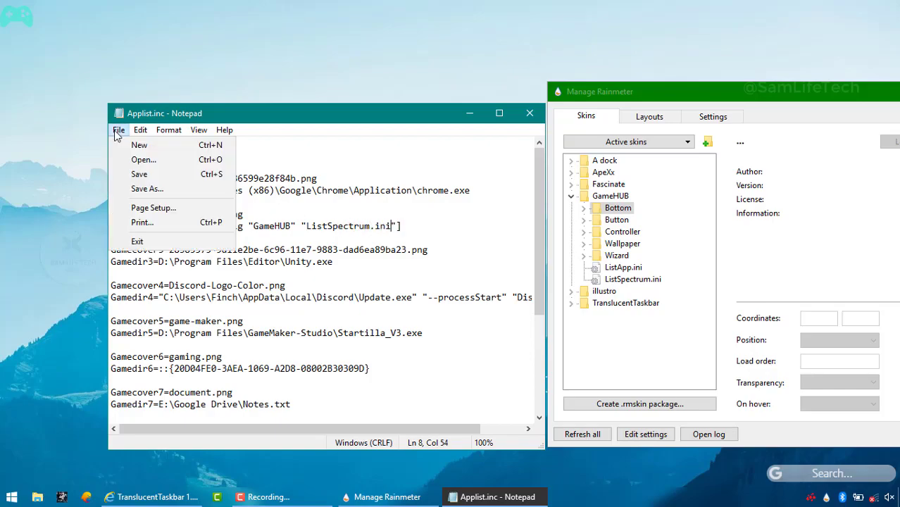
pyautogui.click(139, 176)
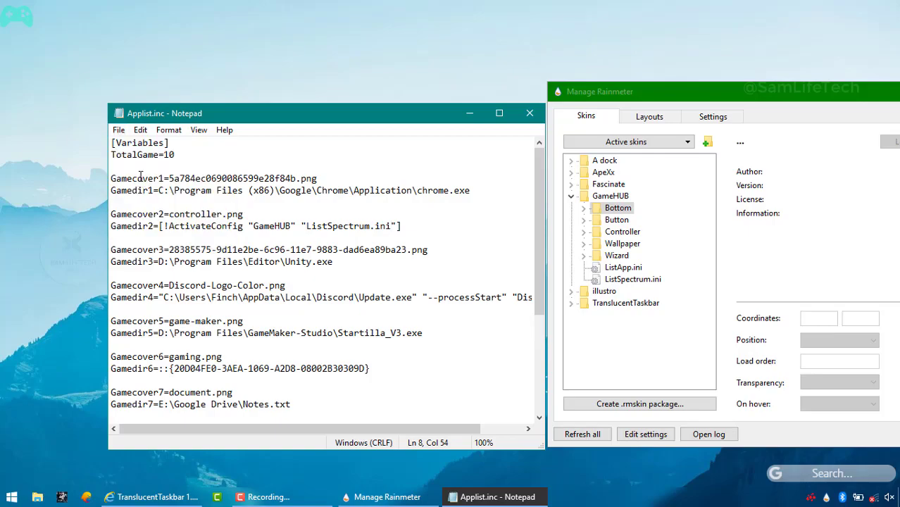
pyautogui.click(530, 114)
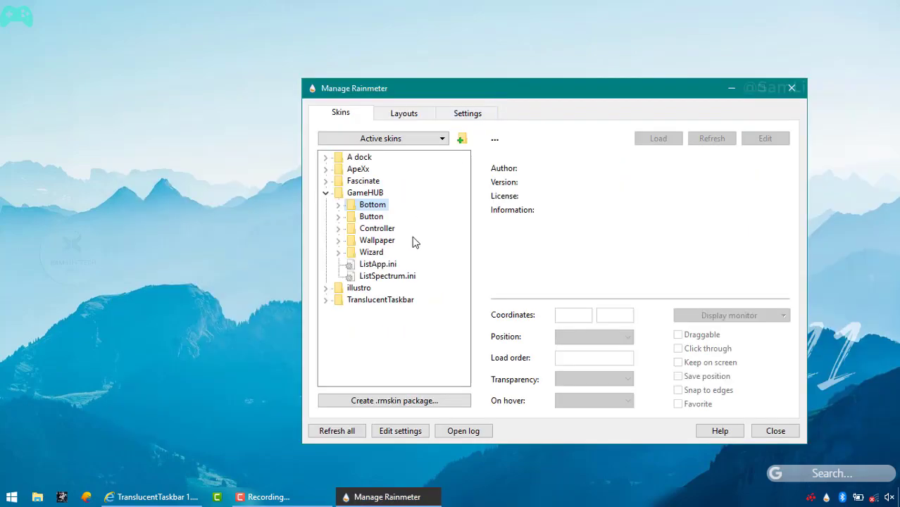
pyautogui.click(740, 89)
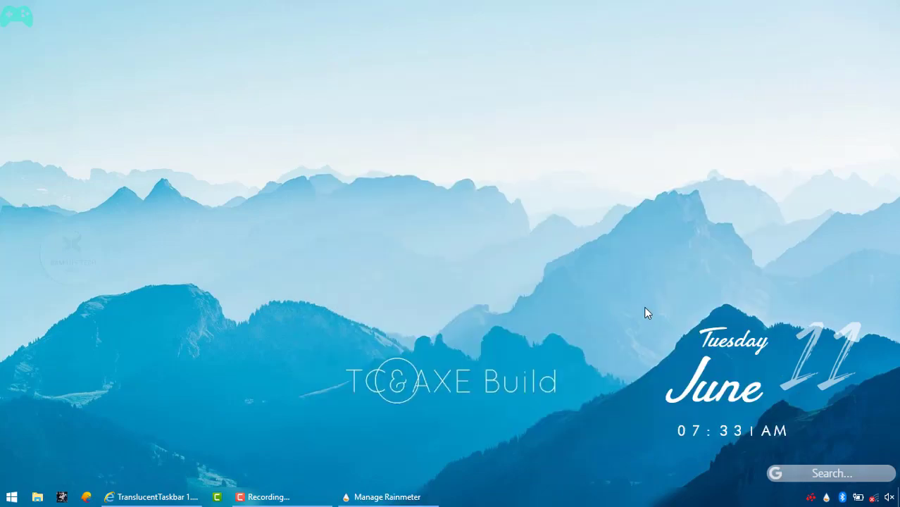
# Step: Centre the search bar beneath the TC&AXE Build text on the desktop, and move the date and clock skin slightly lower toward the edge
pyautogui.moveTo(719, 395); pyautogui.dragTo(850, 373)
pyautogui.moveTo(801, 476); pyautogui.dragTo(446, 476)
pyautogui.moveTo(829, 374); pyautogui.dragTo(829, 384)
pyautogui.moveTo(447, 482); pyautogui.dragTo(441, 455)
pyautogui.moveTo(758, 398); pyautogui.dragTo(771, 423)
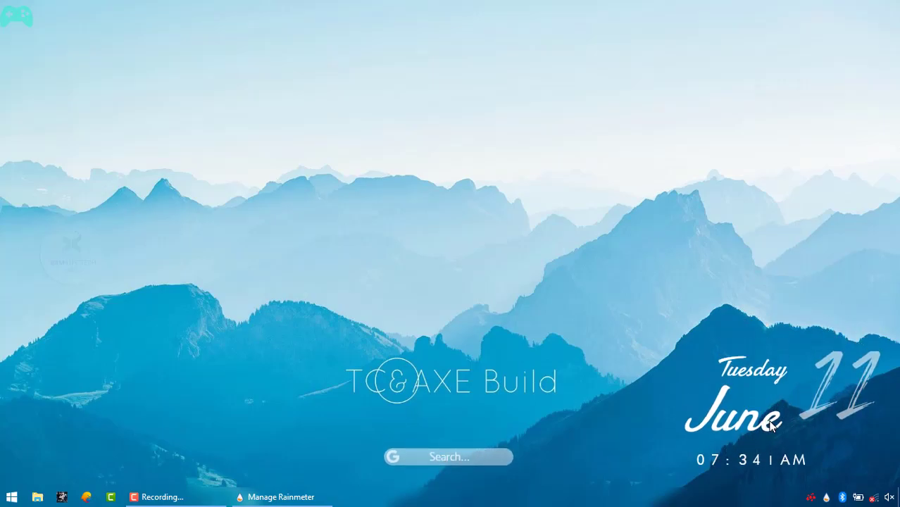
# Step: Restore the Rainmeter manager and load the Player.ini skin from Fascinate's Player folder
pyautogui.moveTo(279, 497)
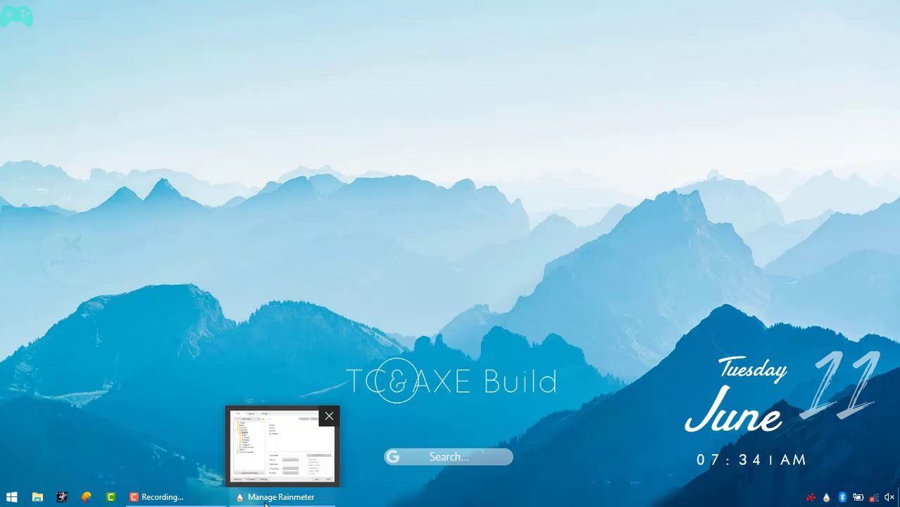
pyautogui.click(307, 423)
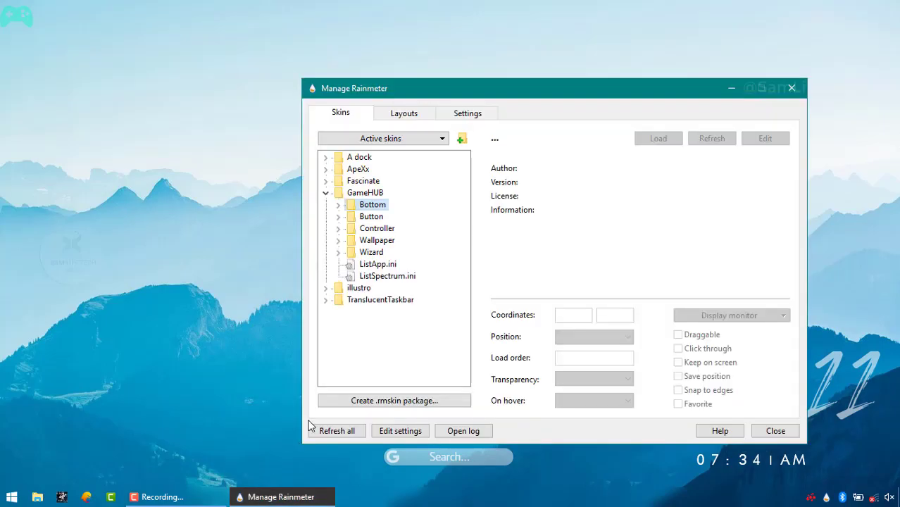
pyautogui.click(325, 192)
pyautogui.click(326, 181)
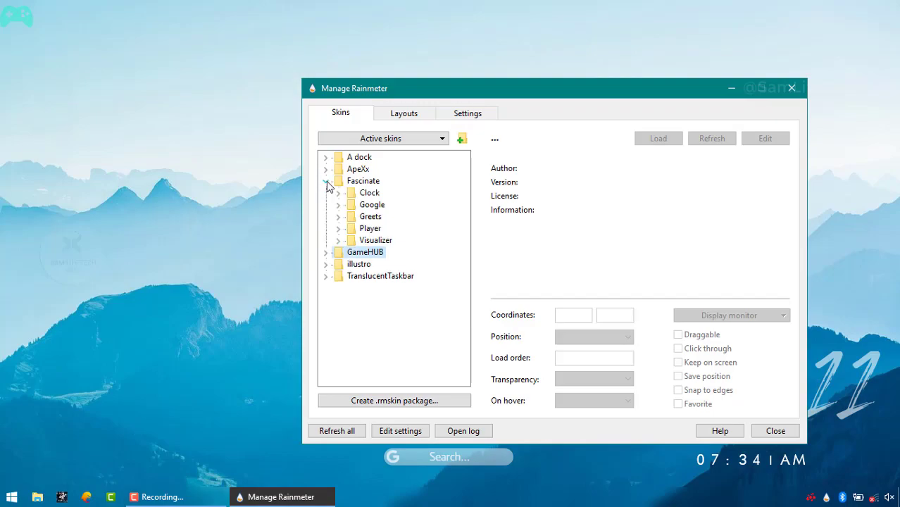
pyautogui.click(338, 229)
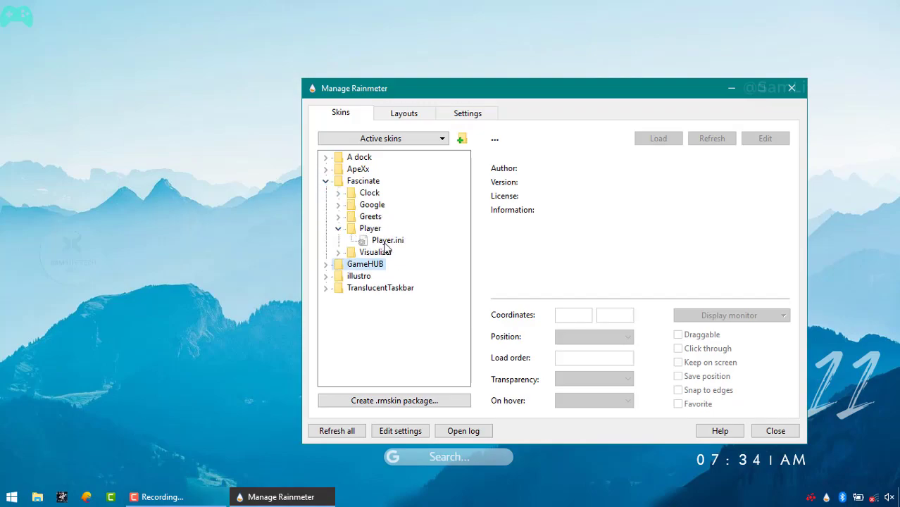
pyautogui.click(381, 243)
pyautogui.click(662, 139)
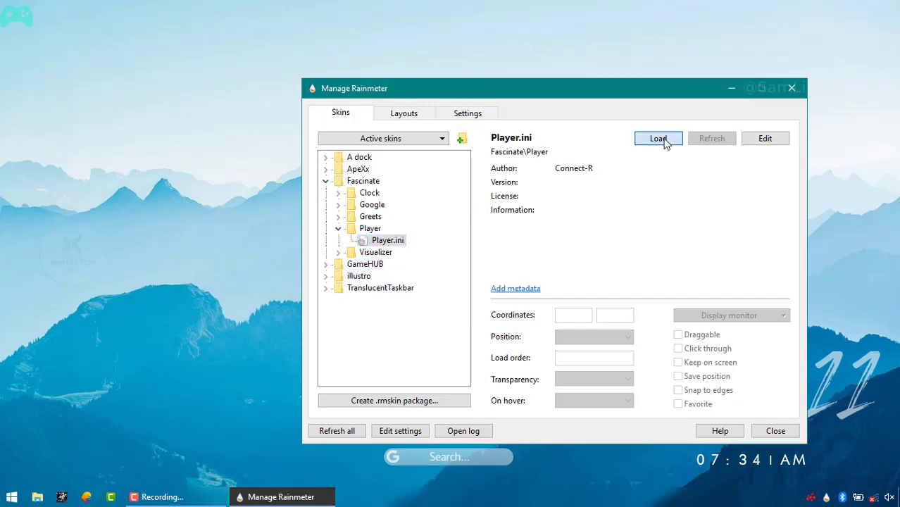
# Step: Move the Rainmeter manager aside and place the music player between the TC&AXE Build text and the search bar
pyautogui.click(91, 31)
pyautogui.moveTo(94, 40); pyautogui.dragTo(445, 476)
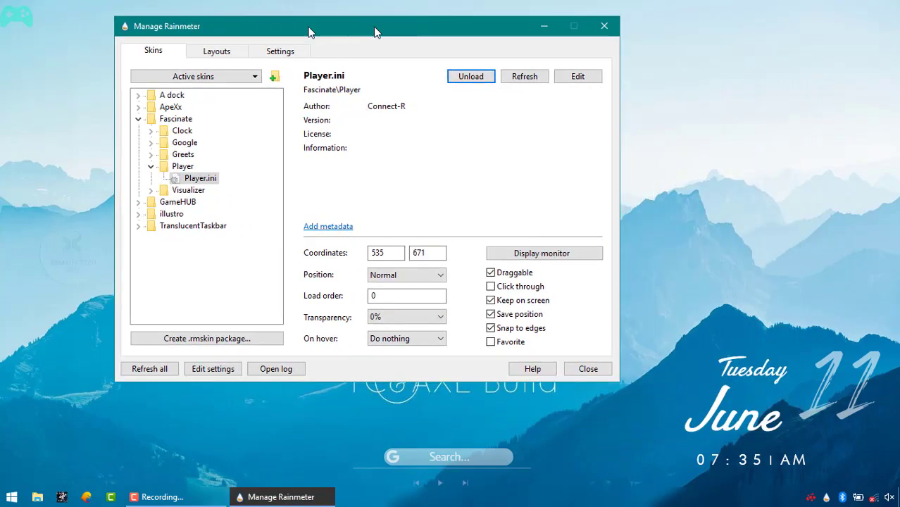
pyautogui.moveTo(571, 93); pyautogui.dragTo(215, 23)
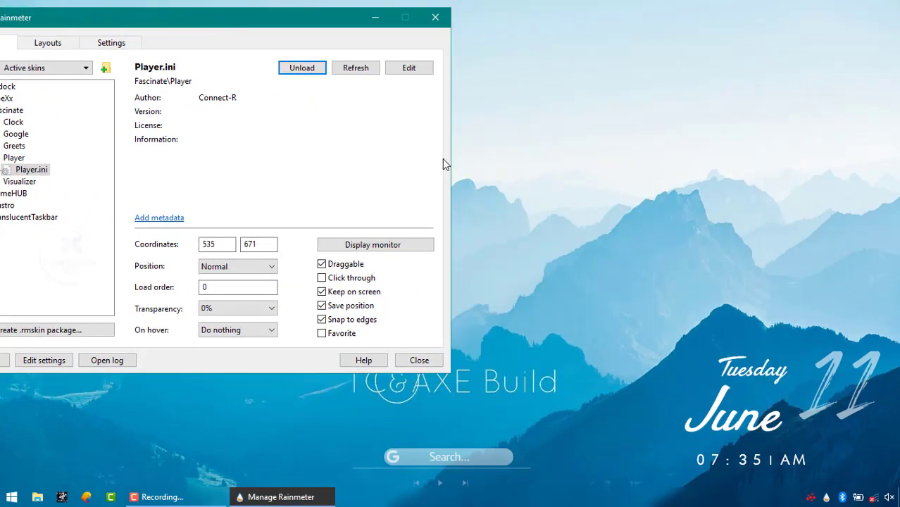
pyautogui.moveTo(298, 32); pyautogui.dragTo(97, 24)
pyautogui.moveTo(433, 458); pyautogui.dragTo(445, 401)
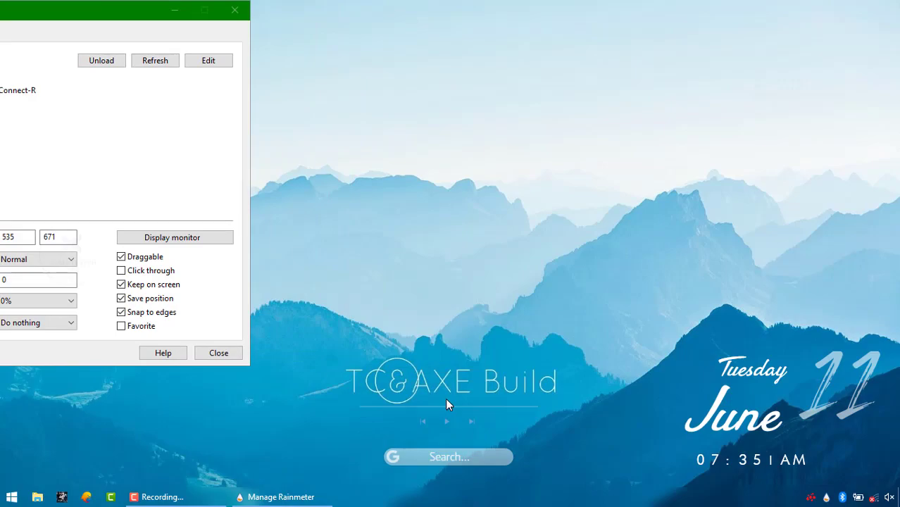
pyautogui.moveTo(451, 458)
pyautogui.mouseDown()
pyautogui.moveTo(448, 443)
pyautogui.moveTo(447, 455)
pyautogui.mouseUp()
# Step: Open the player skin's Player.ini for editing and change PlayerName to #VLC Player# in the MeasurePlayer section
pyautogui.rightClick(446, 428)
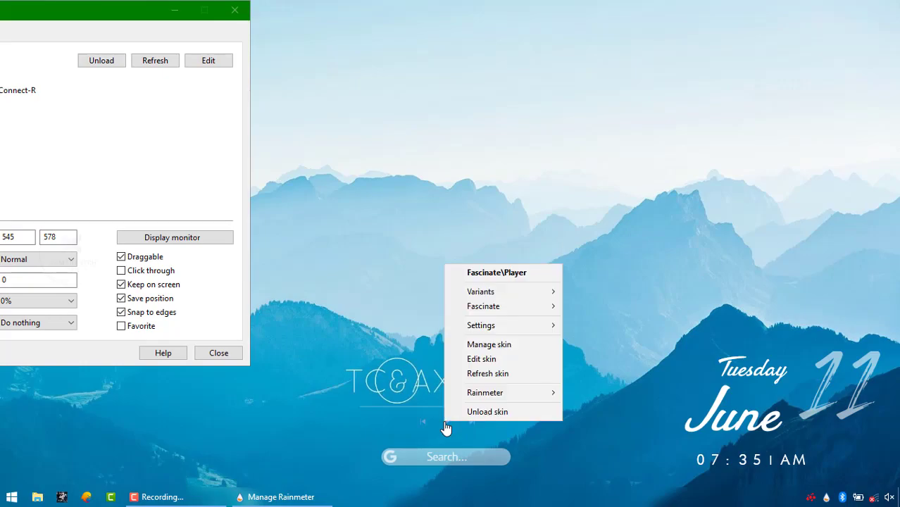
pyautogui.click(497, 359)
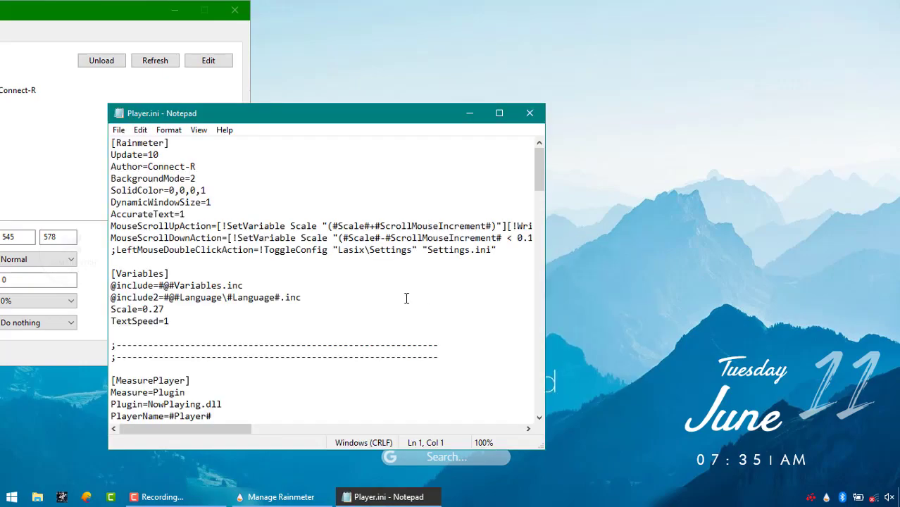
pyautogui.scroll(-3, 287, 308)
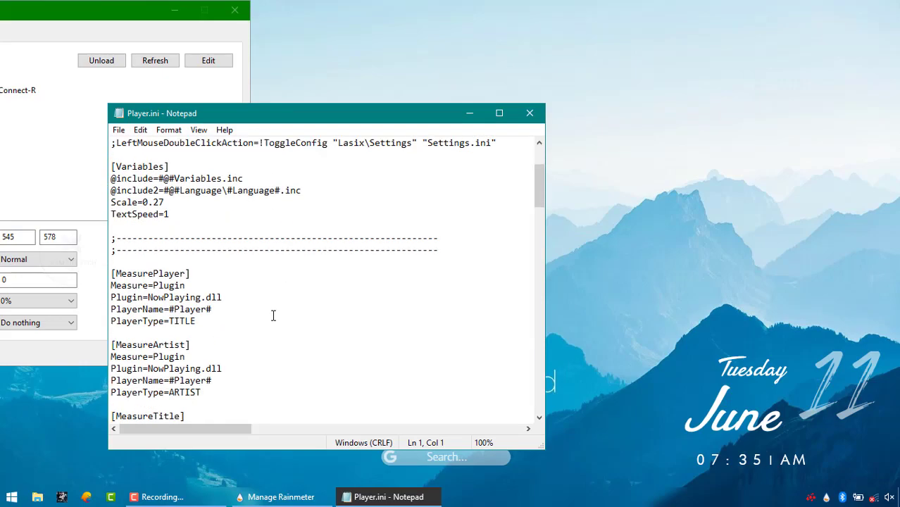
pyautogui.moveTo(175, 310); pyautogui.dragTo(205, 318)
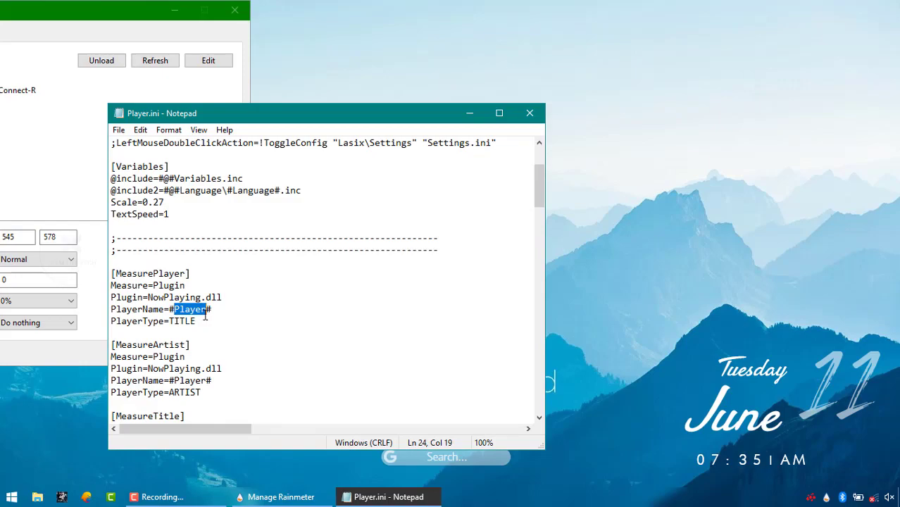
pyautogui.press('BackSpace')
pyautogui.write('VLC')
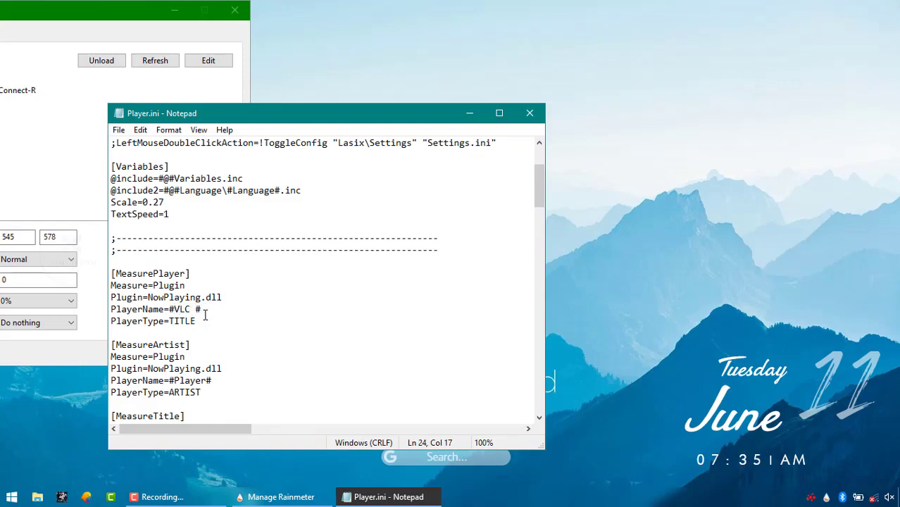
pyautogui.write(' Playe')
pyautogui.press('BackSpace')
pyautogui.write('er')
# Step: Save and close Player.ini
pyautogui.click(118, 130)
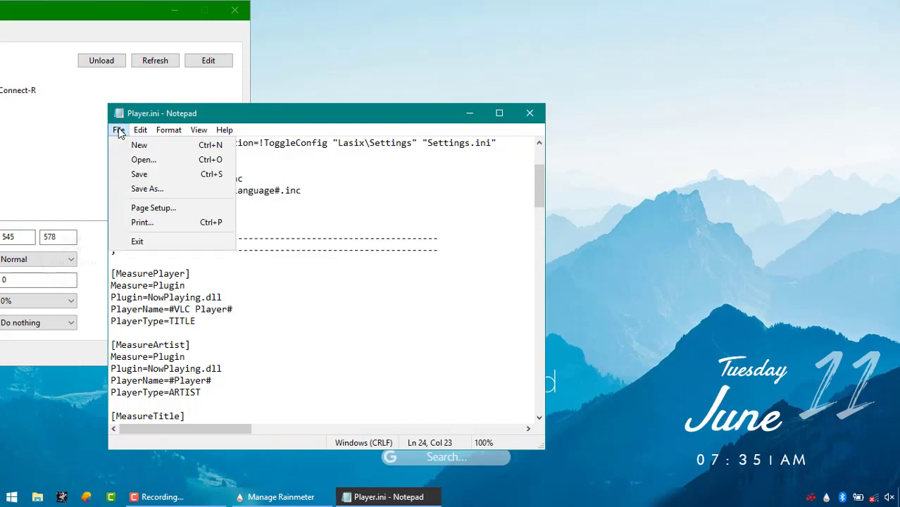
pyautogui.click(149, 175)
pyautogui.click(538, 119)
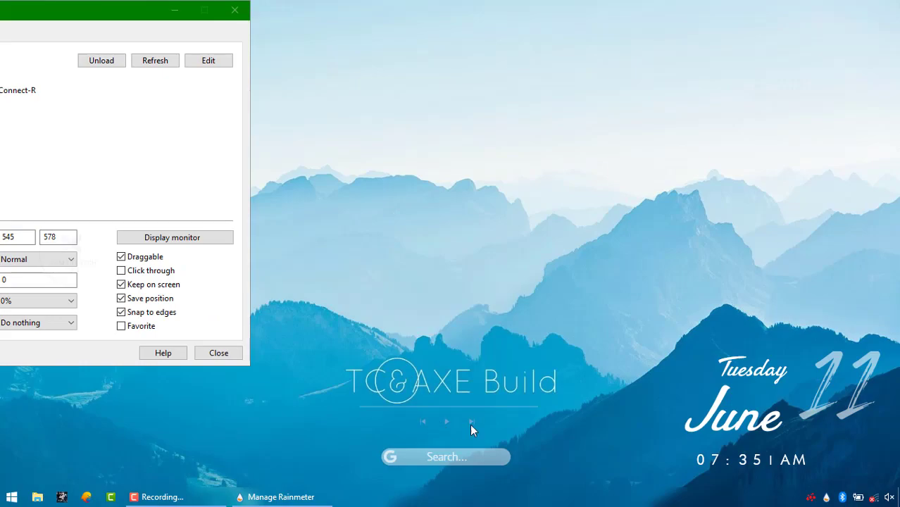
# Step: Load Fascinate's Greets.ini skin and place its greeting between the search bar and the digital clock
pyautogui.moveTo(121, 10); pyautogui.dragTo(621, 34)
pyautogui.click(324, 200)
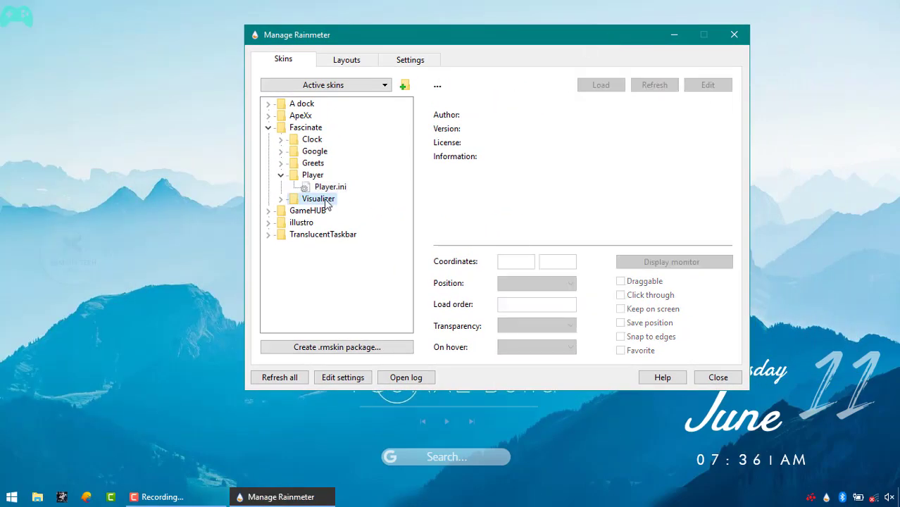
pyautogui.click(310, 163)
pyautogui.click(281, 163)
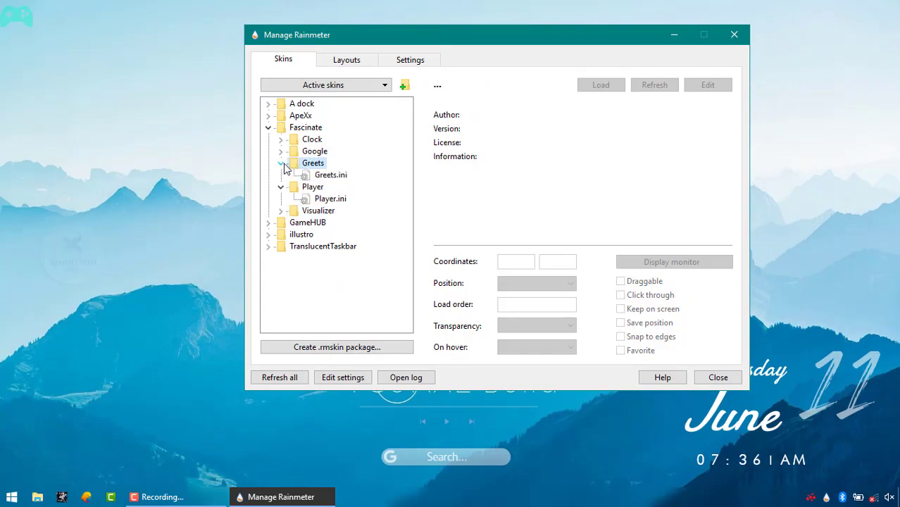
pyautogui.click(321, 177)
pyautogui.click(601, 85)
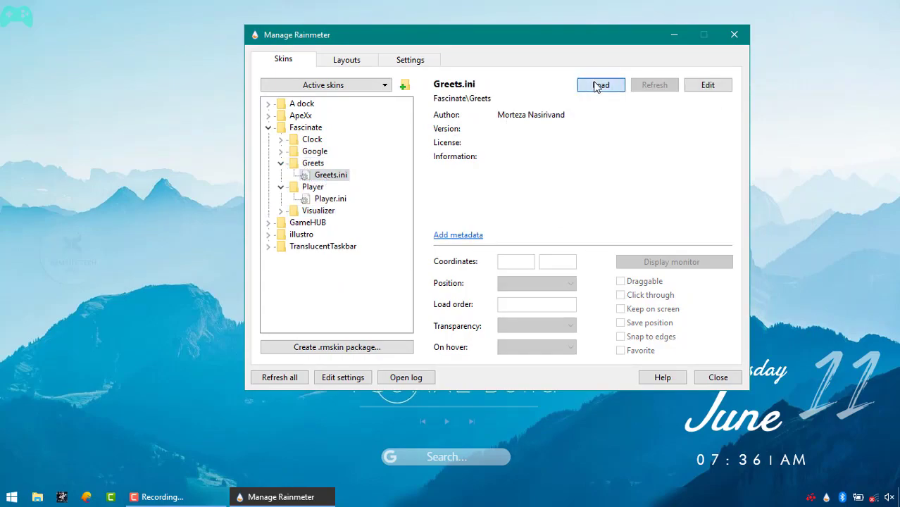
pyautogui.moveTo(42, 23); pyautogui.dragTo(563, 459)
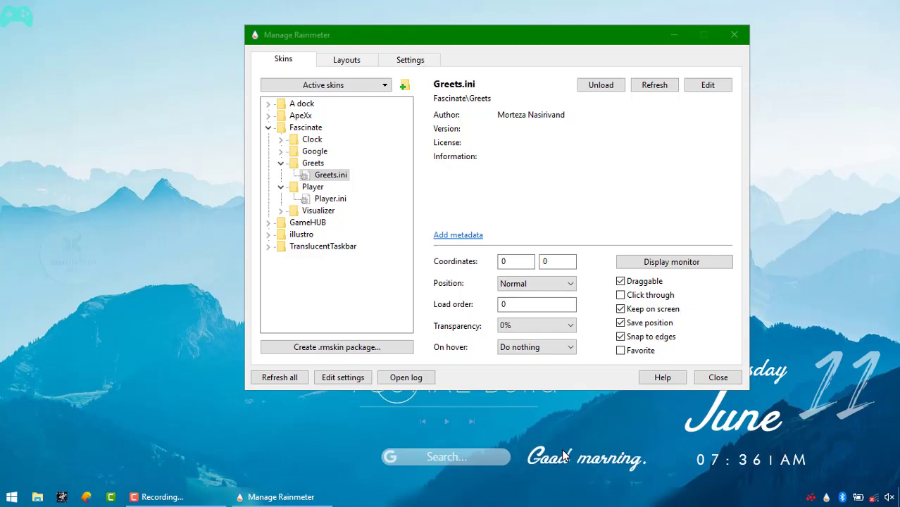
# Step: Look through the Button, Controller and Wallpaper folders of the GameHUB skin for their skin files
pyautogui.moveTo(576, 39); pyautogui.dragTo(681, 38)
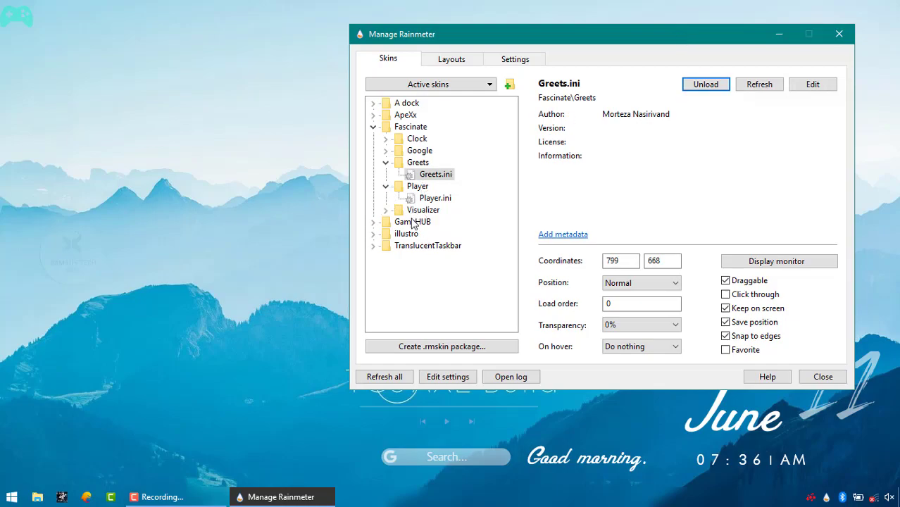
pyautogui.click(373, 222)
pyautogui.click(418, 246)
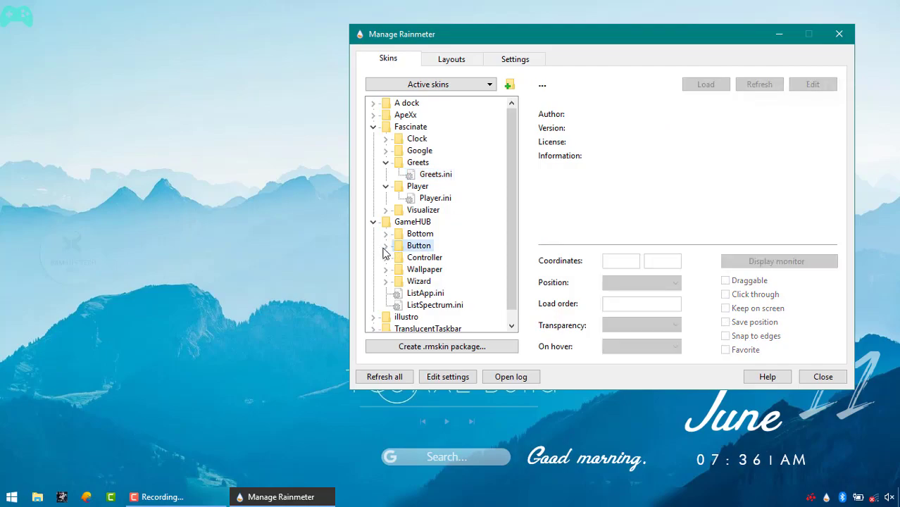
pyautogui.click(385, 246)
pyautogui.click(439, 258)
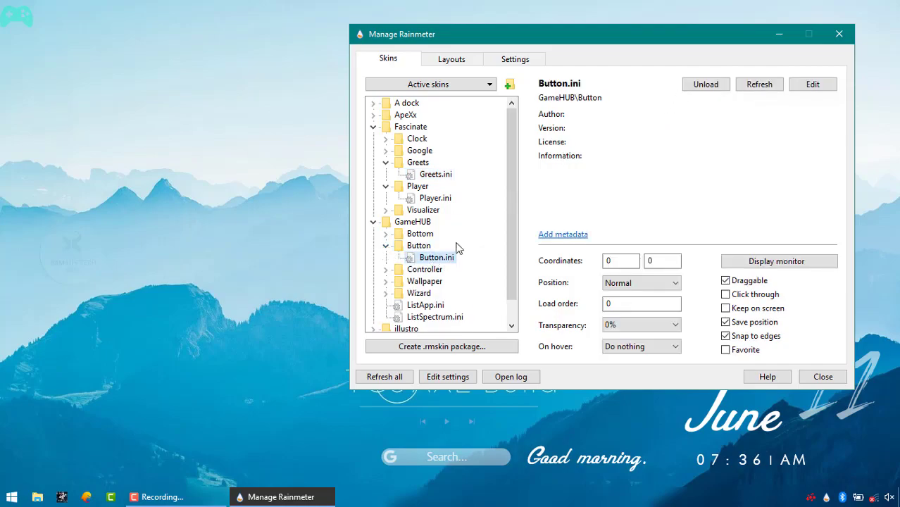
pyautogui.click(418, 273)
pyautogui.click(425, 281)
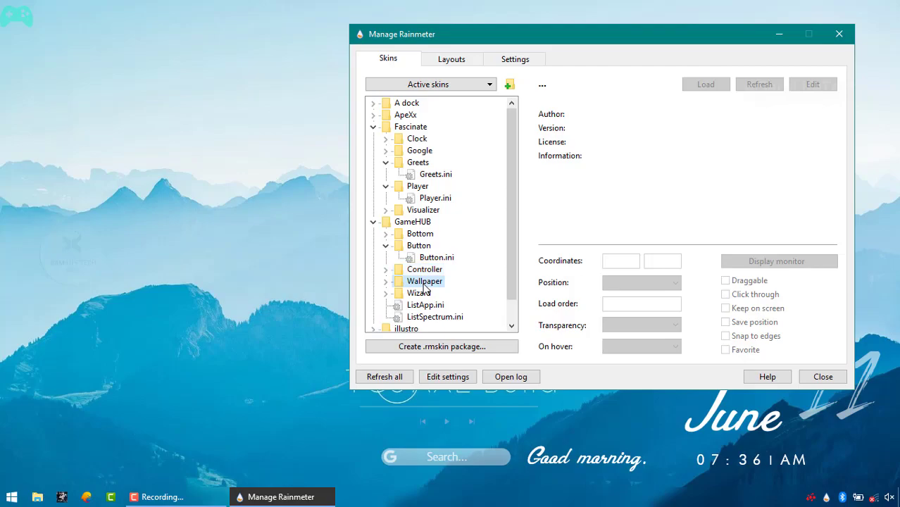
pyautogui.click(385, 269)
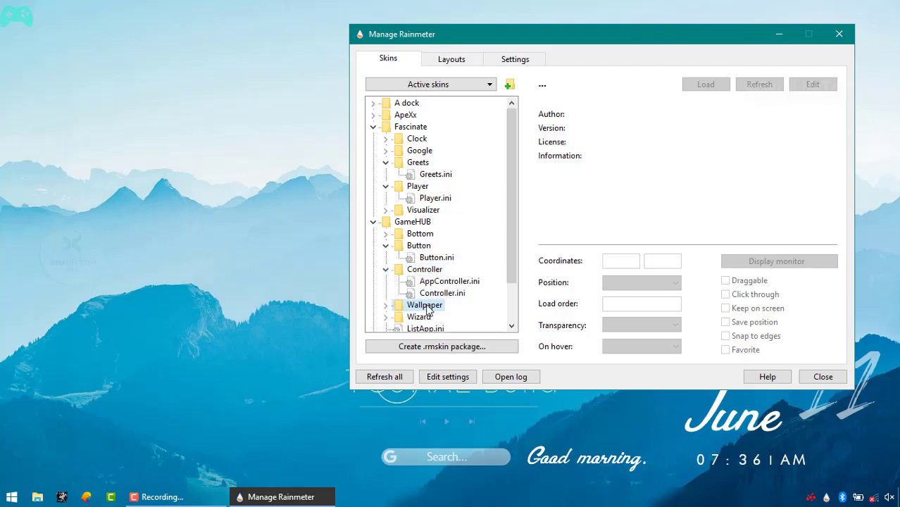
pyautogui.click(386, 305)
pyautogui.click(453, 318)
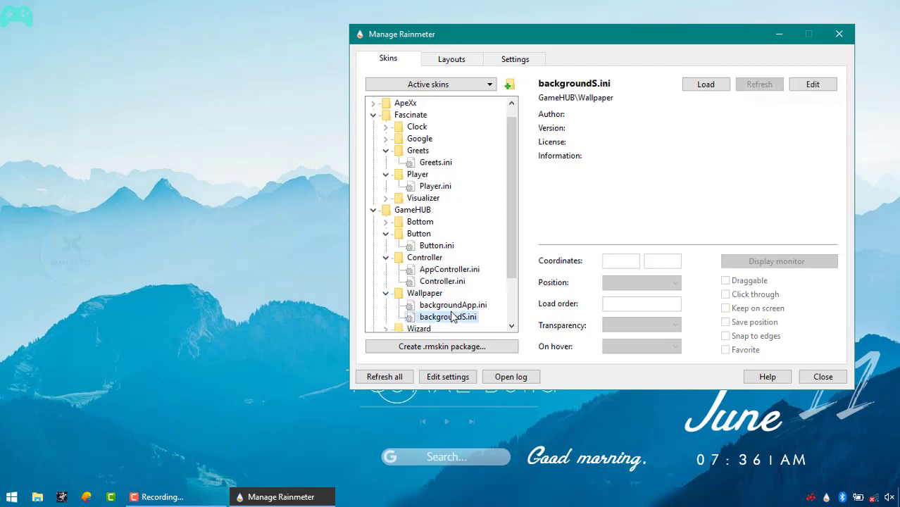
# Step: Try out GameHUB's backgroundApp.ini wallpaper skin and unload it
pyautogui.click(453, 307)
pyautogui.click(707, 89)
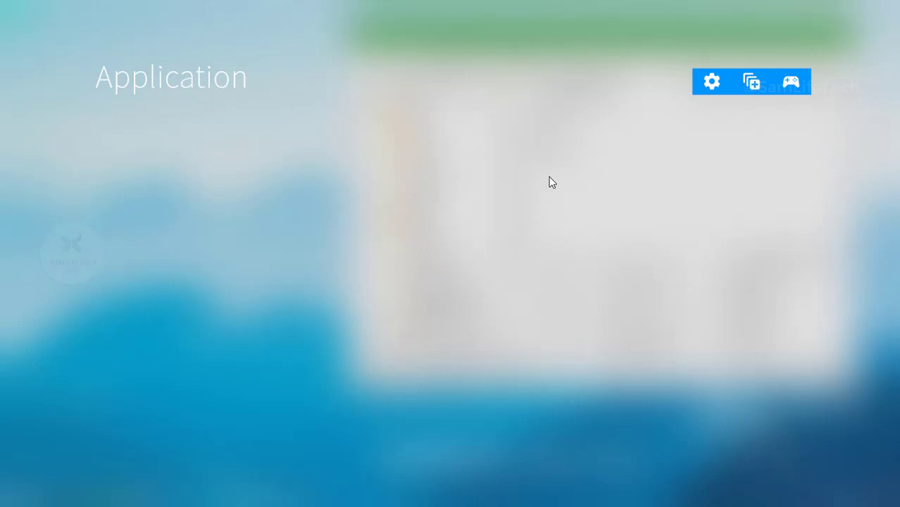
pyautogui.rightClick(480, 257)
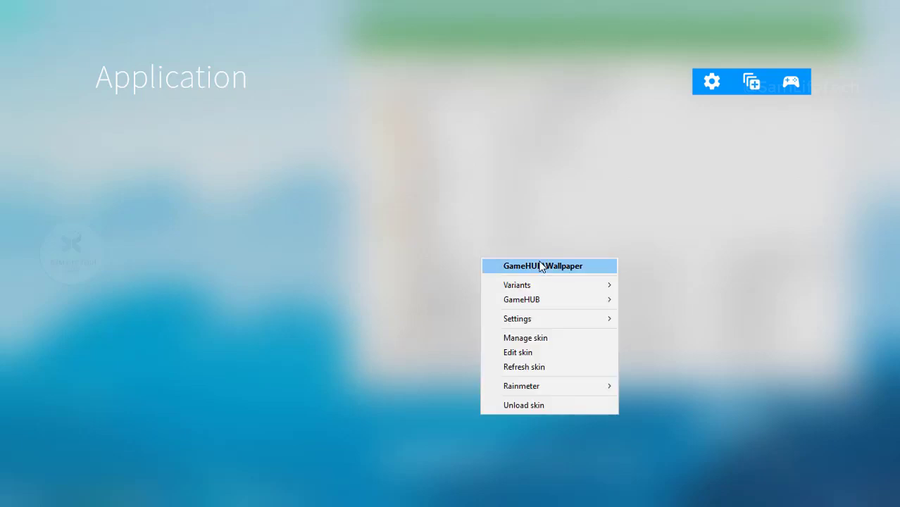
pyautogui.click(527, 403)
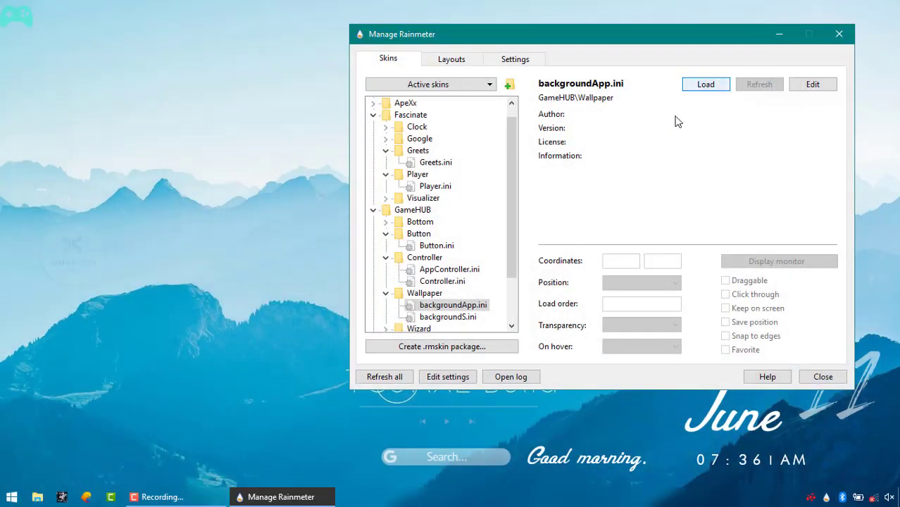
# Step: Load GameHUB's backgroundS.ini to lower Scroll speed and Scroll throttle in its General settings, and unload the skin
pyautogui.click(452, 319)
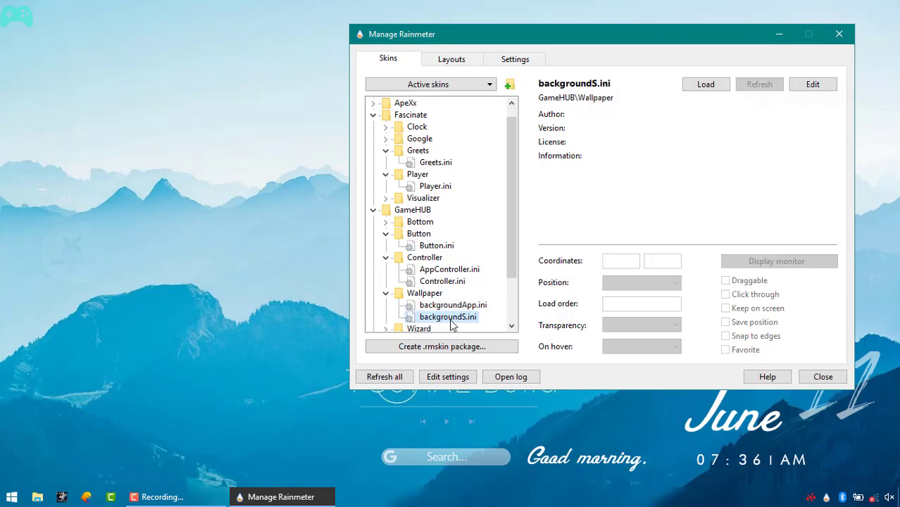
pyautogui.click(718, 85)
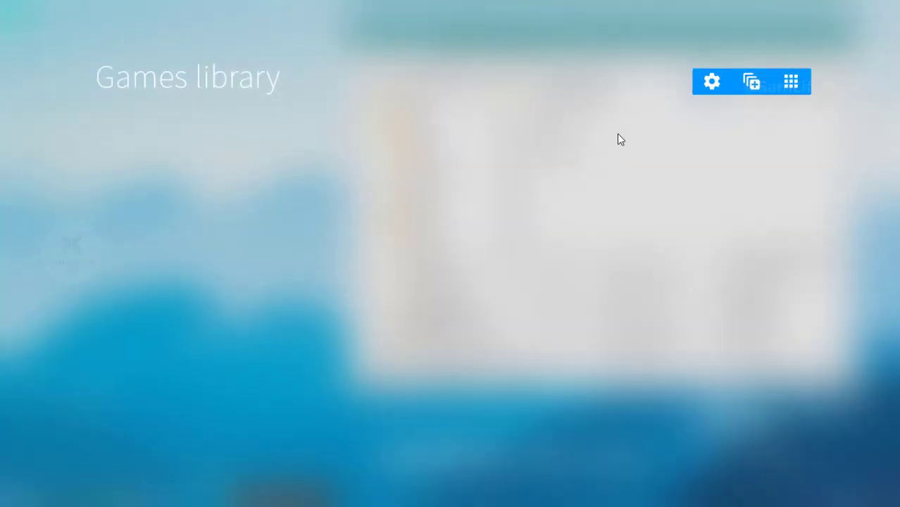
pyautogui.click(712, 84)
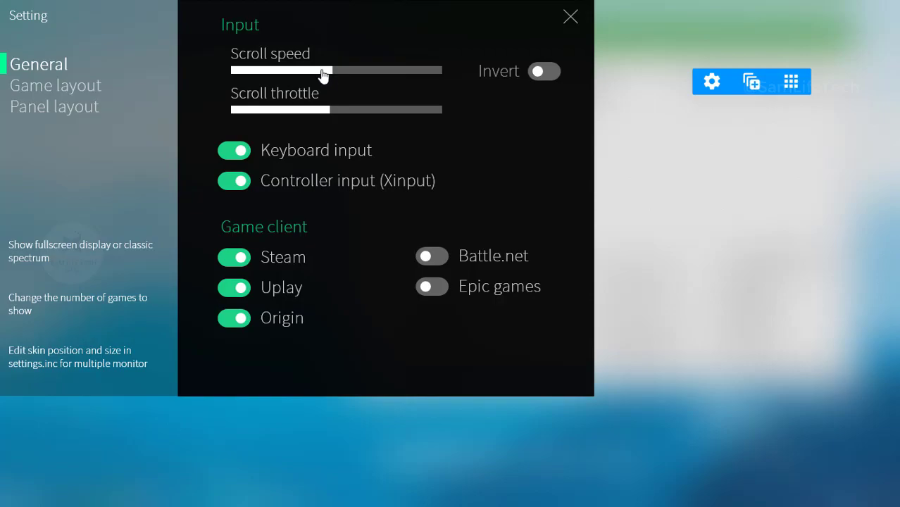
pyautogui.click(311, 70)
pyautogui.click(307, 110)
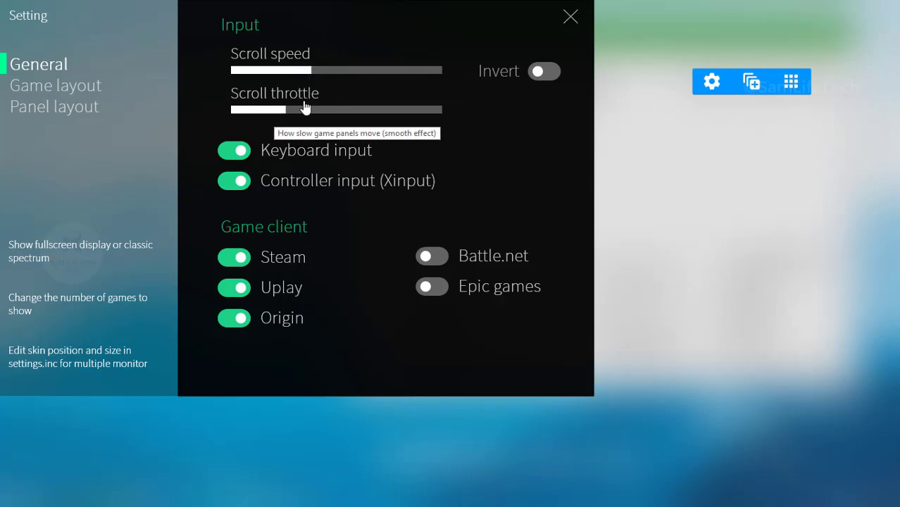
pyautogui.click(572, 19)
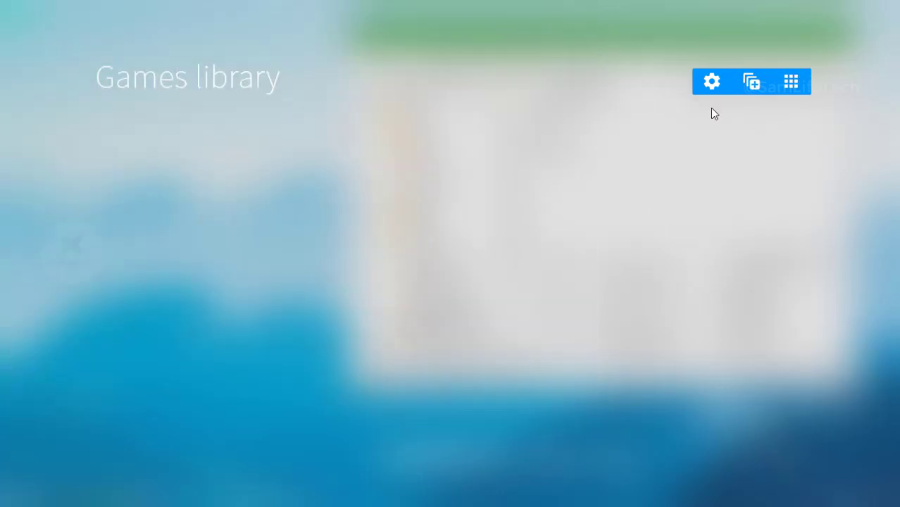
pyautogui.rightClick(332, 292)
pyautogui.click(382, 436)
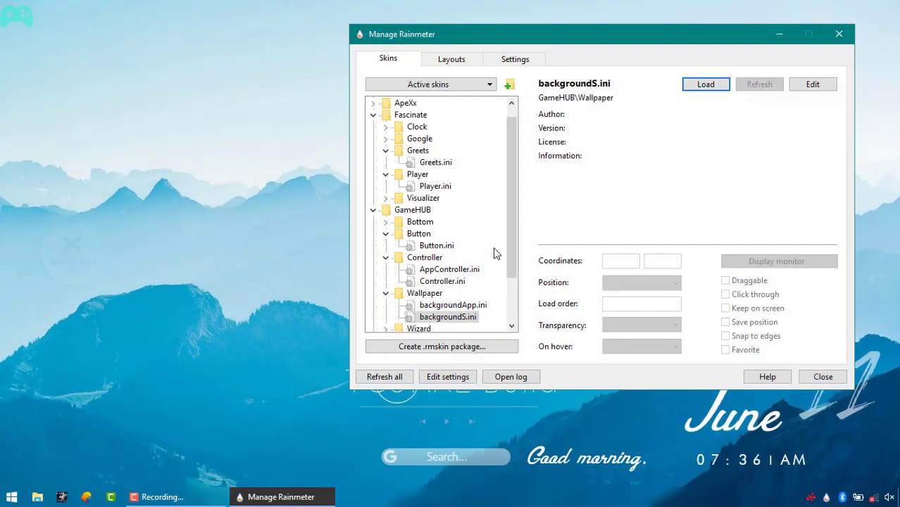
# Step: Load the AppCover.ini skin from GameHUB's Wizard folder to view the app configuration wizard
pyautogui.scroll(-2, 511, 238)
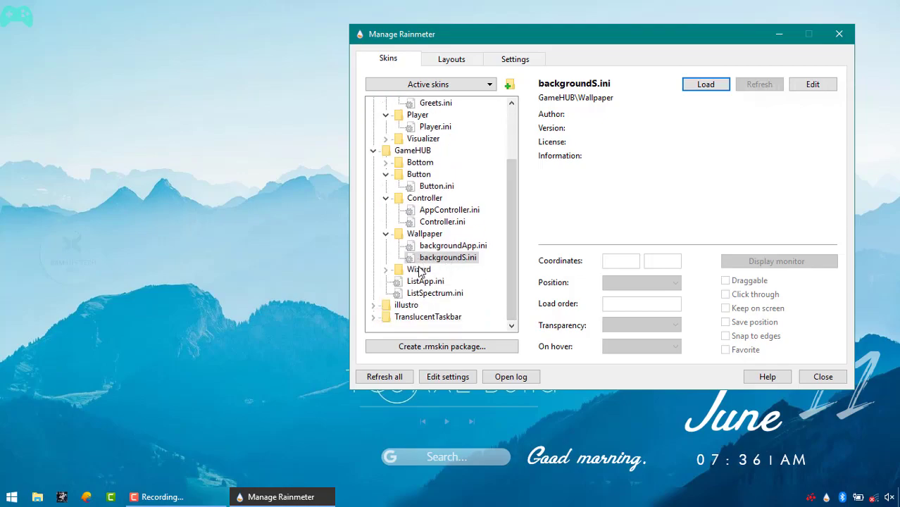
pyautogui.click(420, 270)
pyautogui.click(385, 270)
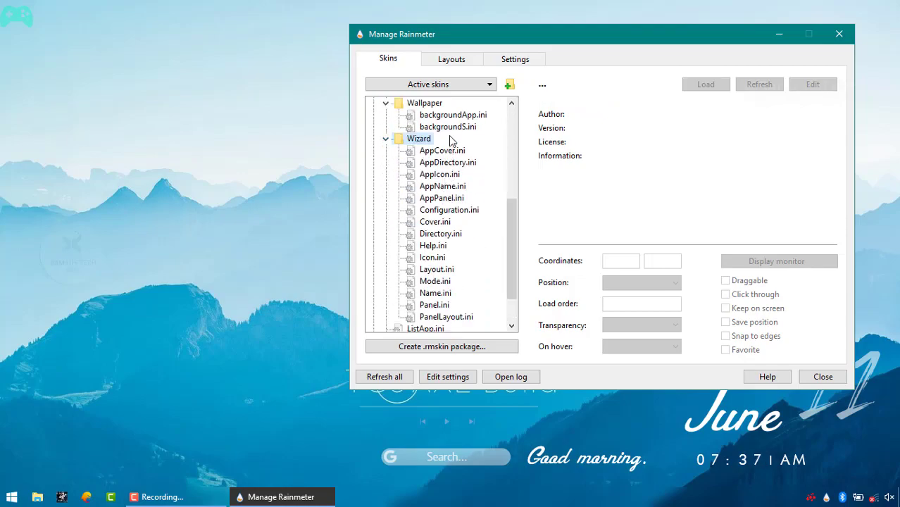
pyautogui.click(444, 151)
pyautogui.click(707, 85)
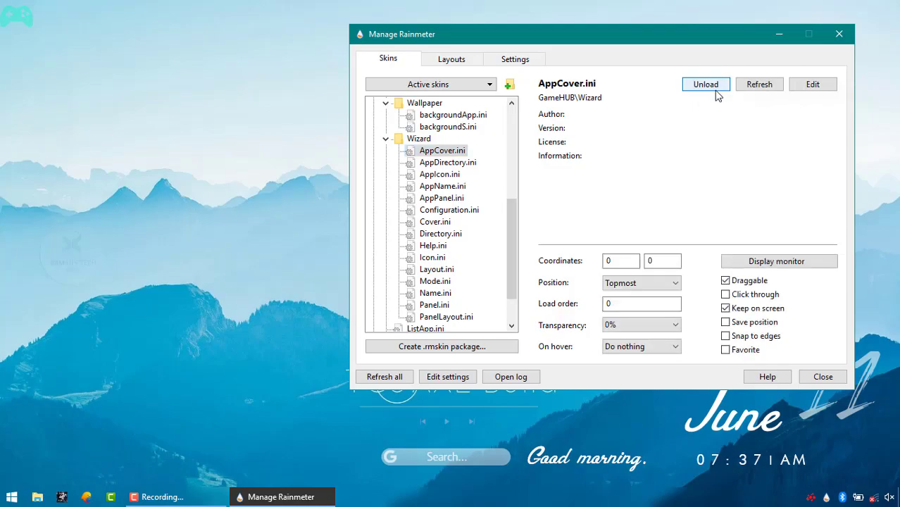
# Step: Look through the App icon, Directory and App name pages of the App config wizard and close it
pyautogui.click(42, 112)
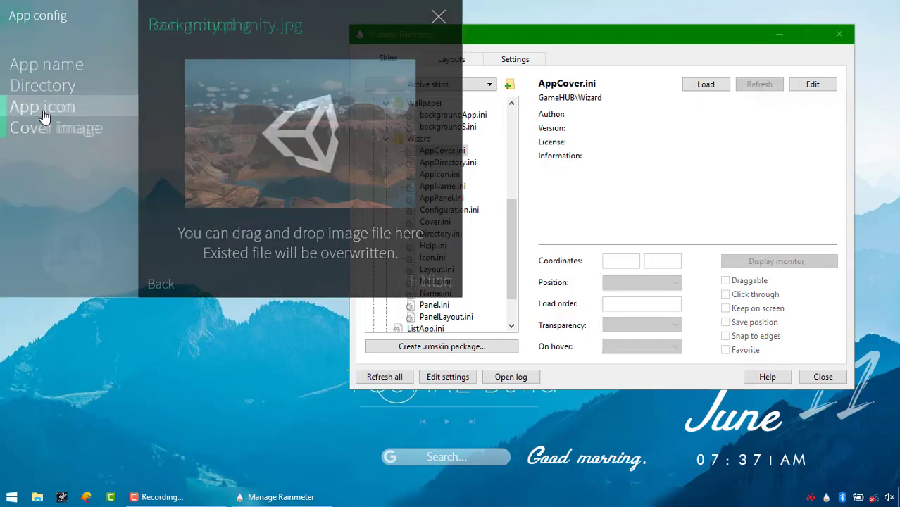
pyautogui.click(47, 90)
pyautogui.click(55, 65)
pyautogui.click(446, 21)
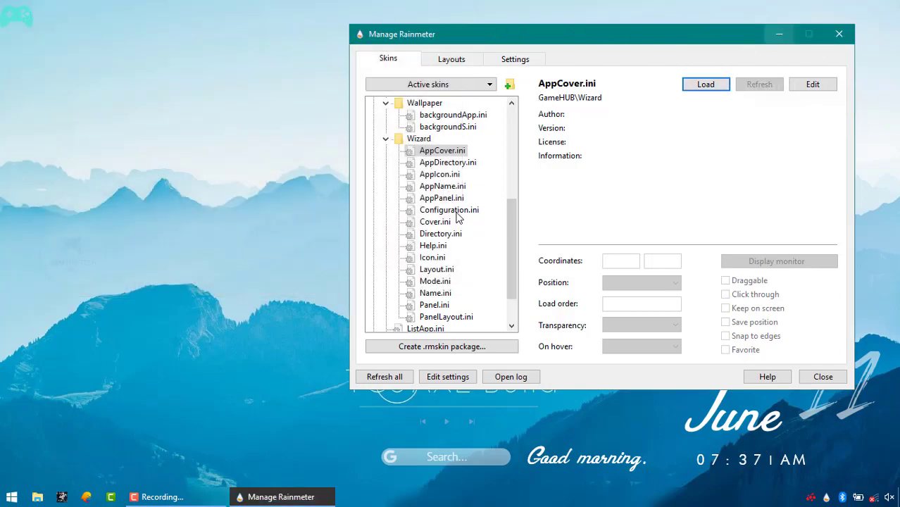
# Step: Collapse the Fascinate and GameHUB folders in the skin list and minimize the Manage Rainmeter window to show the desktop
pyautogui.scroll(6, 458, 216)
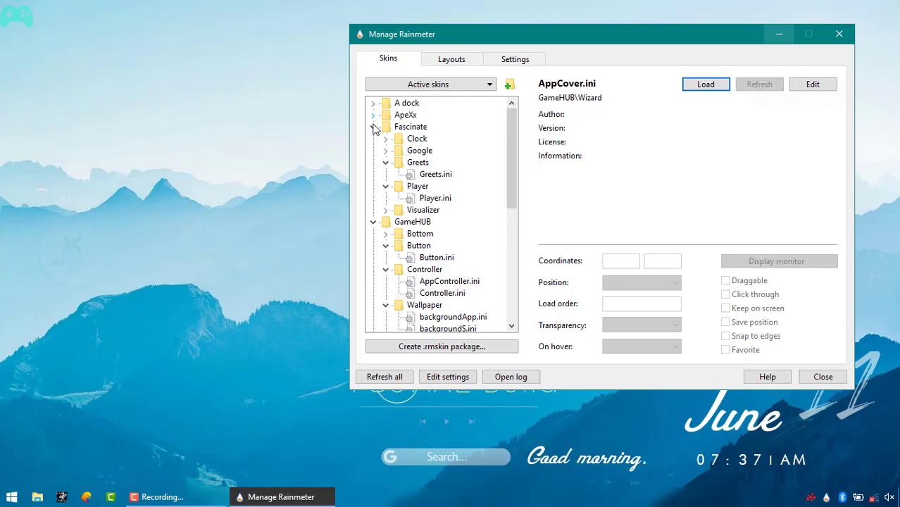
pyautogui.click(374, 127)
pyautogui.click(373, 139)
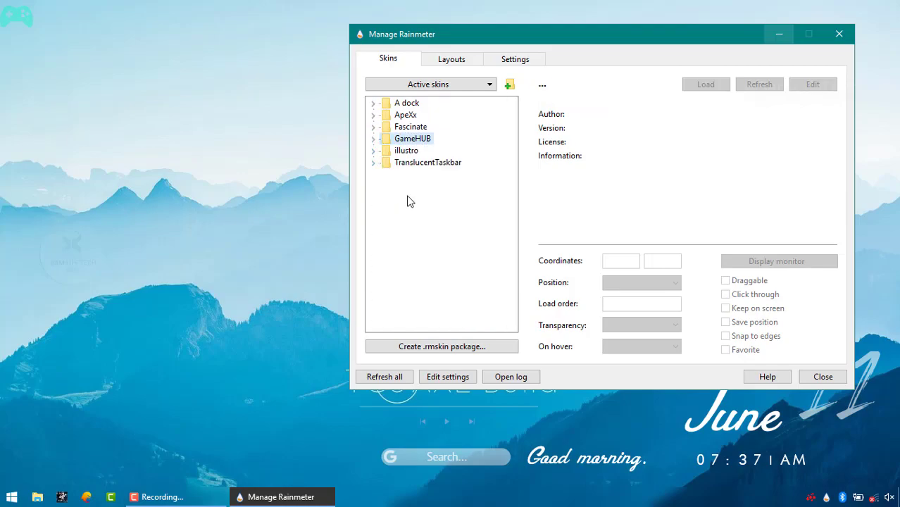
pyautogui.click(778, 34)
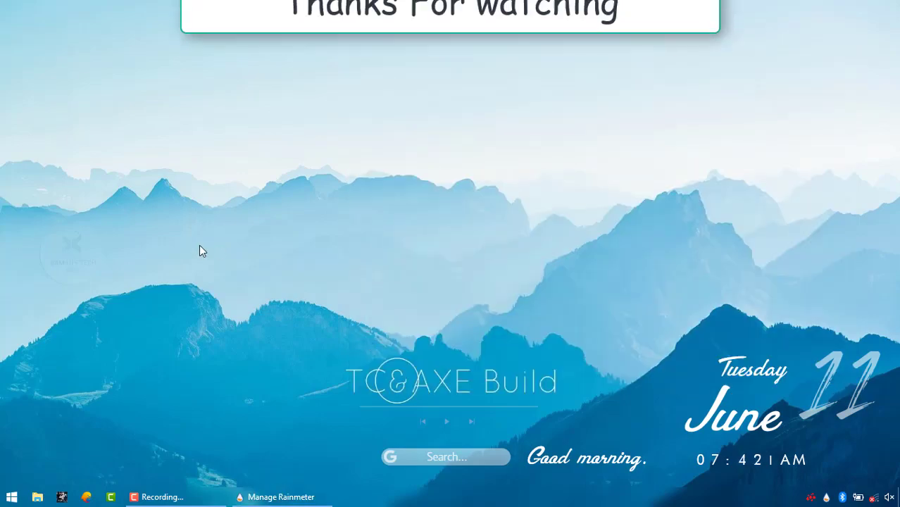